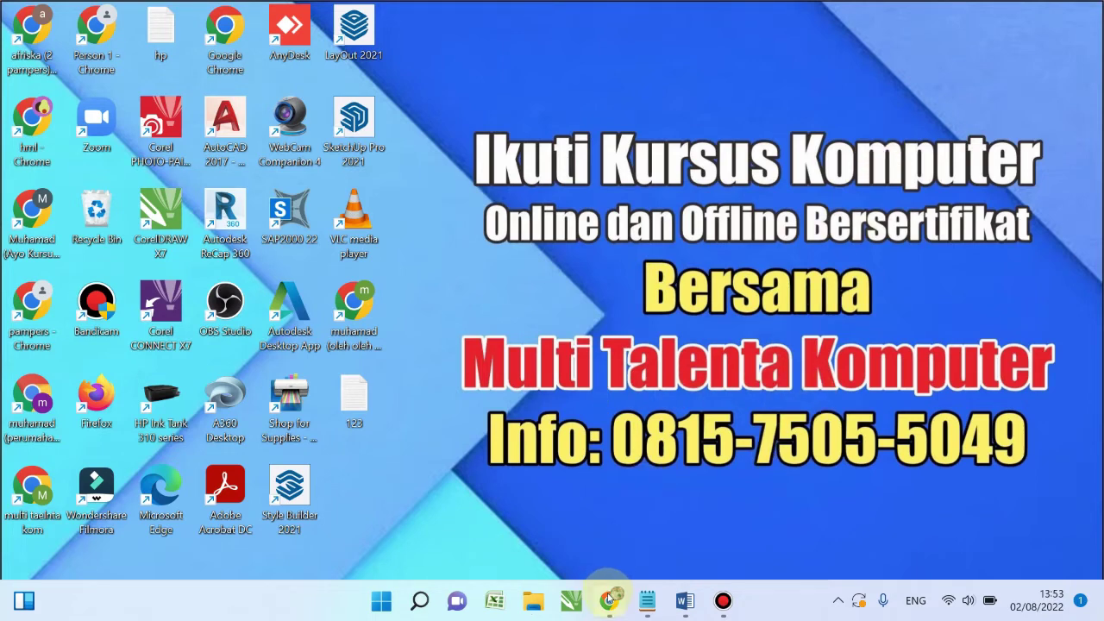
# Bring Chrome forward, showing the Multi Talenta Tutorial channel's Videos page
pyautogui.click(609, 601)
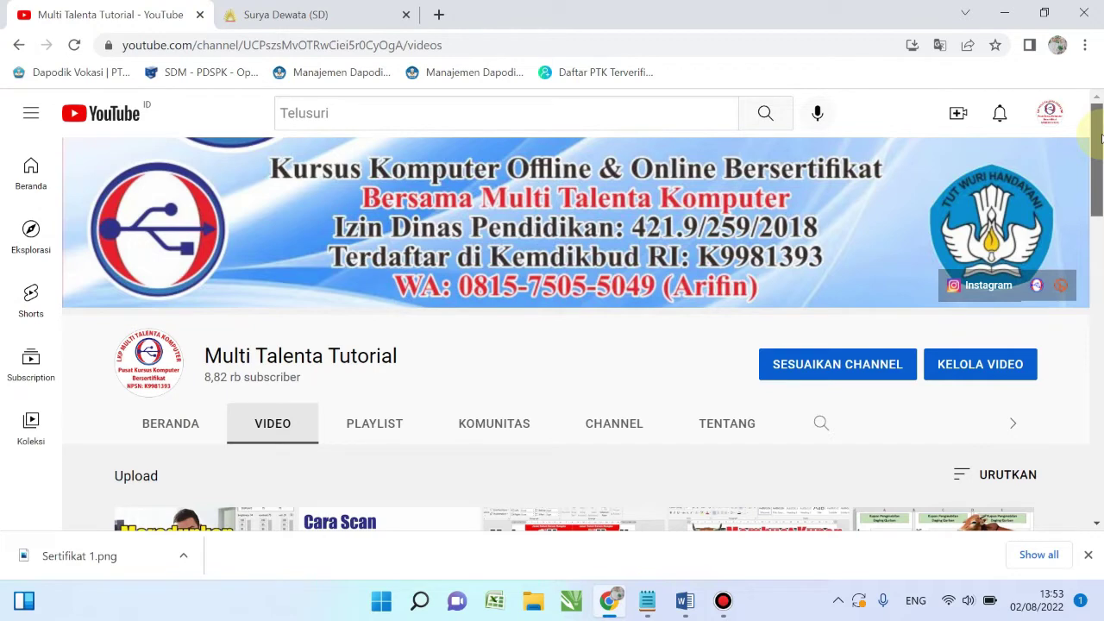
# Scroll through the channel's video list, then switch to the blank Word Document1
pyautogui.moveTo(1100, 138); pyautogui.dragTo(1101, 442)
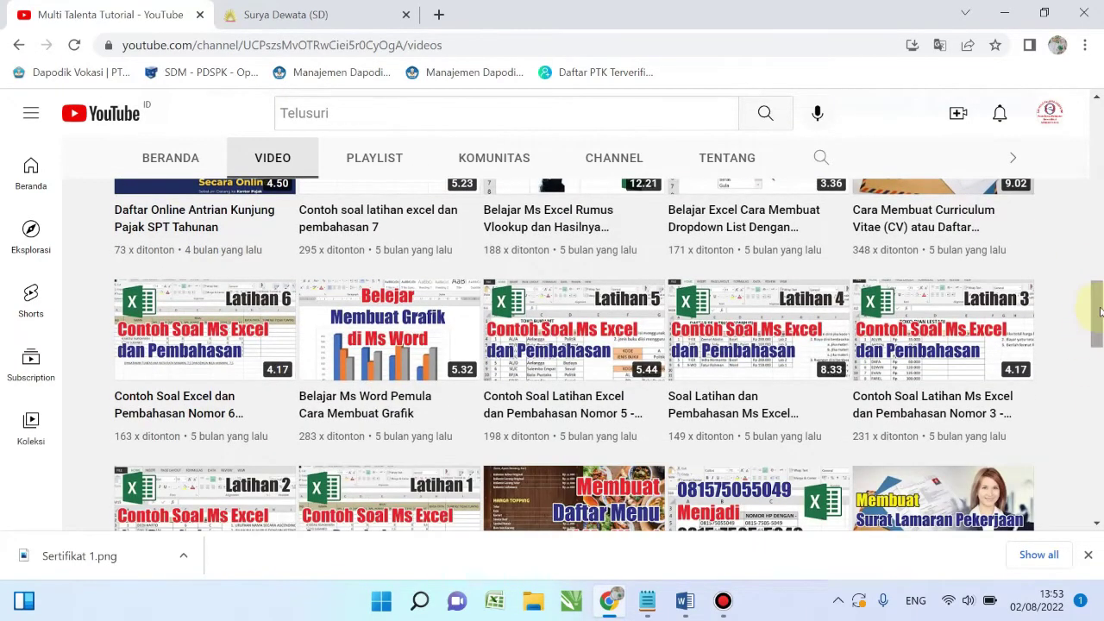
pyautogui.scroll(-1, 1086, 316)
pyautogui.scroll(-3, 1086, 316)
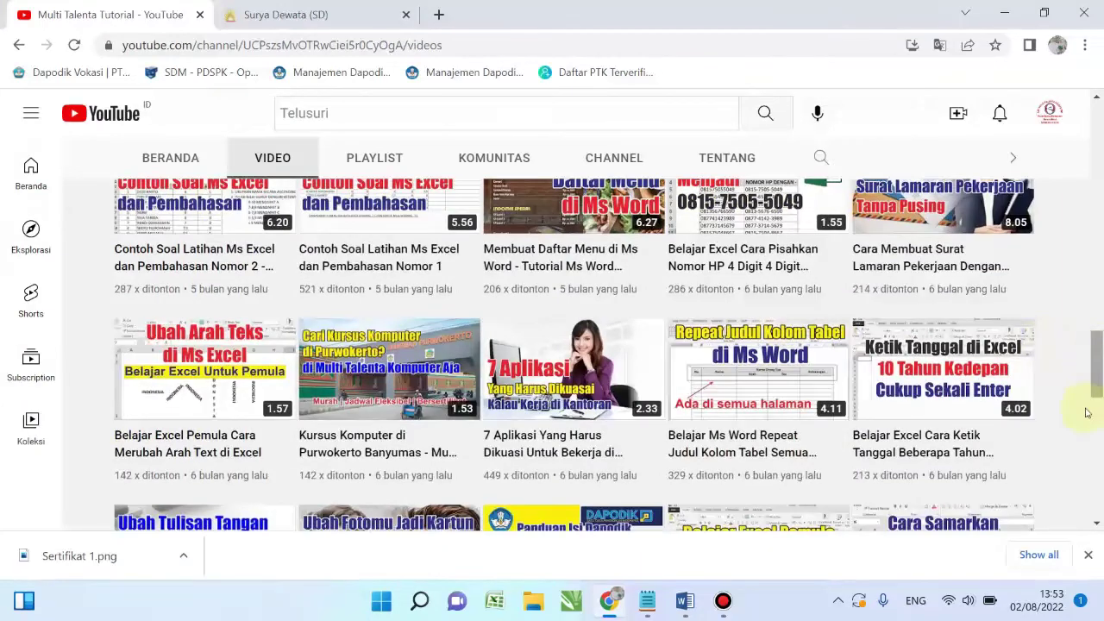
pyautogui.click(686, 601)
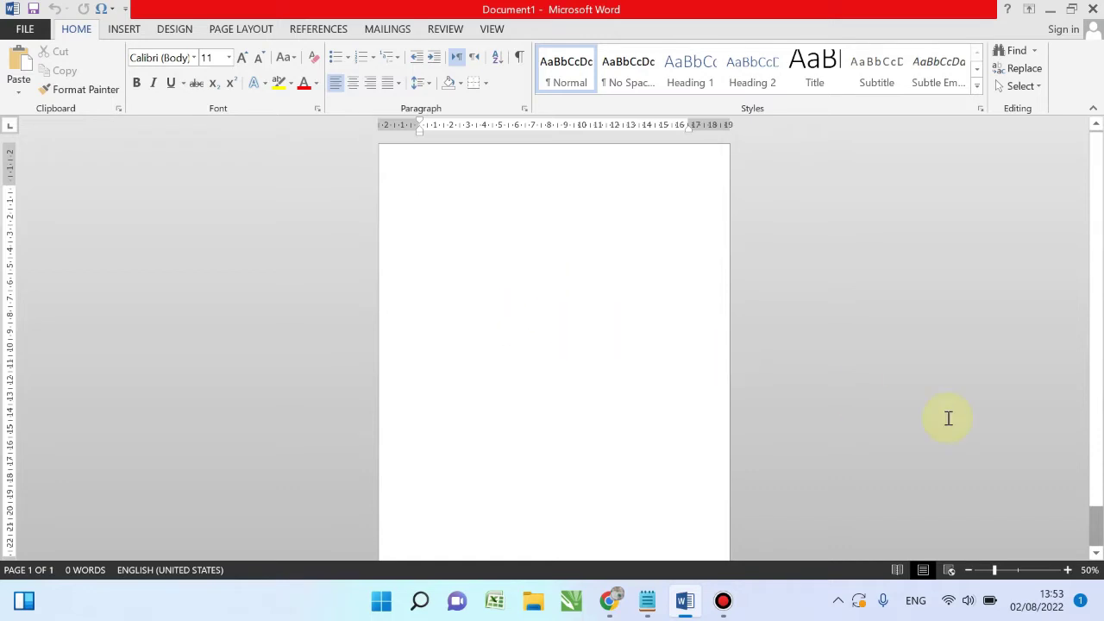
# Zoom the blank Document1 page in step by step to 90%
pyautogui.click(1068, 570)
pyautogui.click(1069, 570)
pyautogui.click(1069, 571)
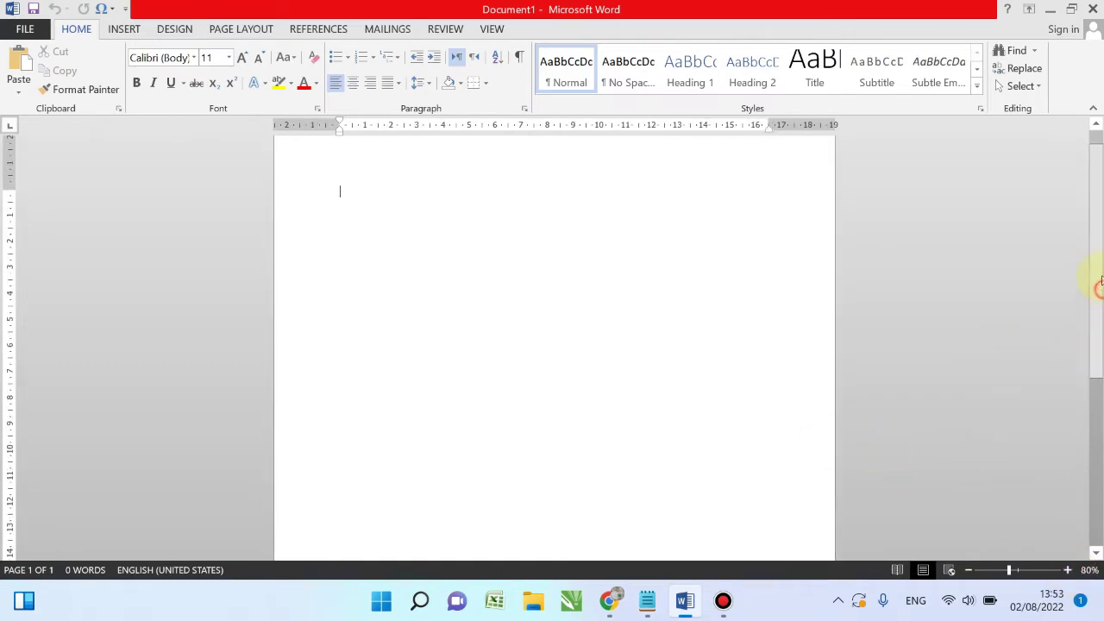
pyautogui.scroll(1, 1099, 216)
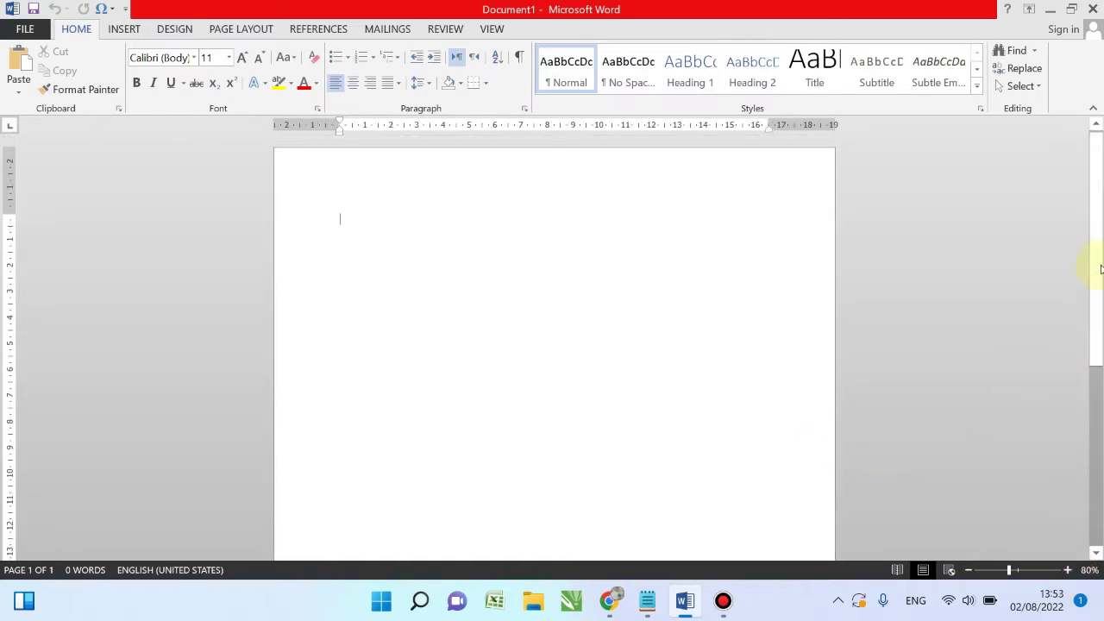
pyautogui.click(1068, 570)
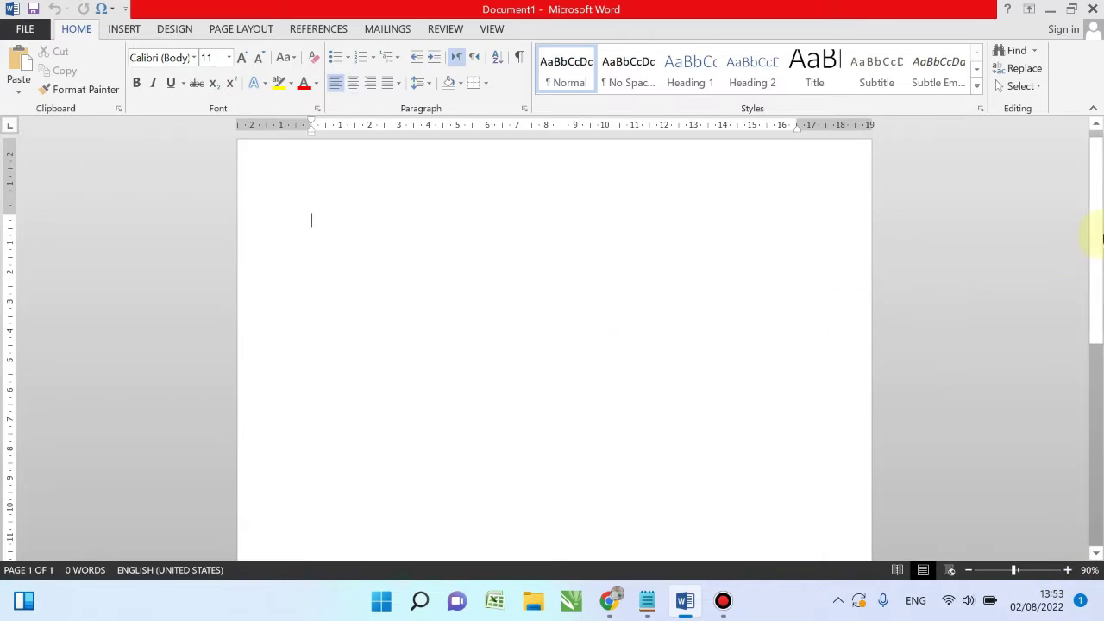
pyautogui.scroll(1, 1097, 222)
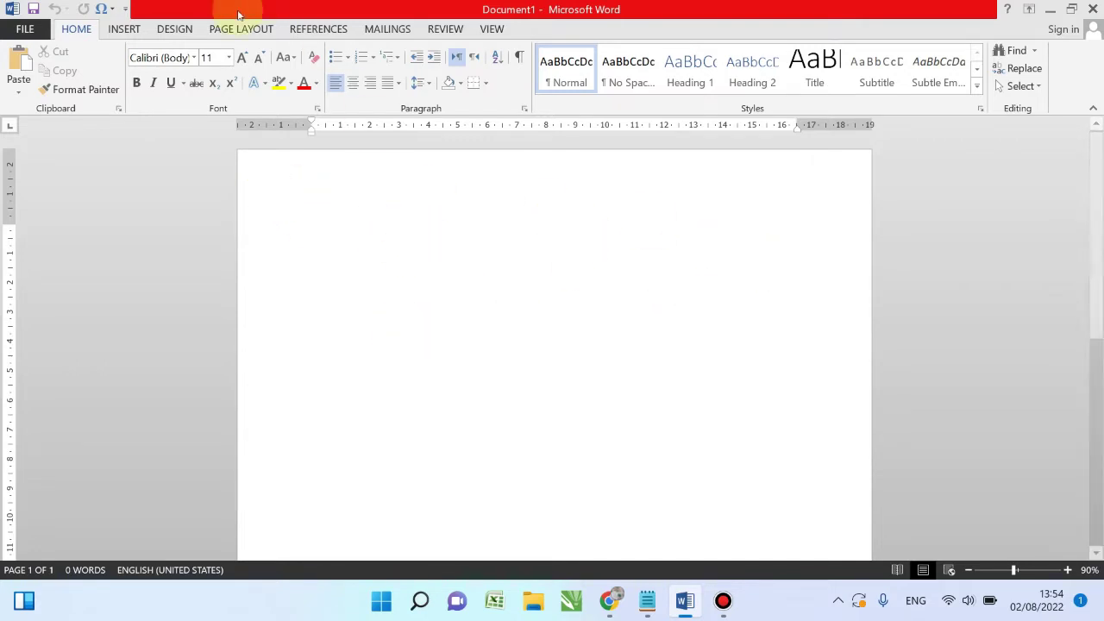
pyautogui.click(265, 35)
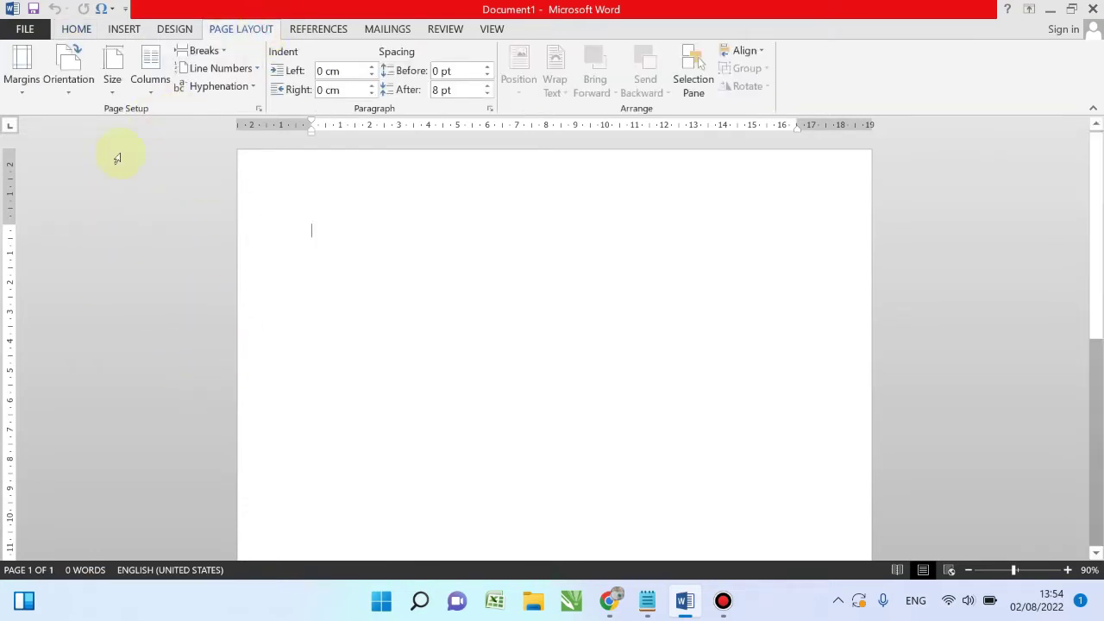
# Set the page to A4 (29,7 × 21 cm) landscape with 2,54 cm margins via Page Setup
pyautogui.click(22, 76)
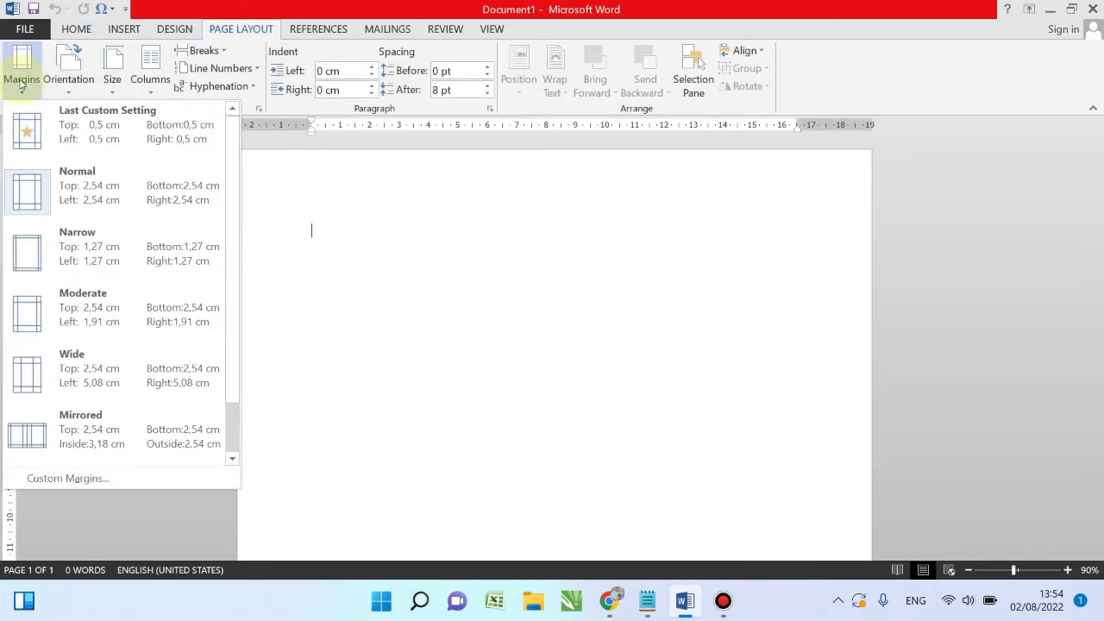
pyautogui.click(107, 479)
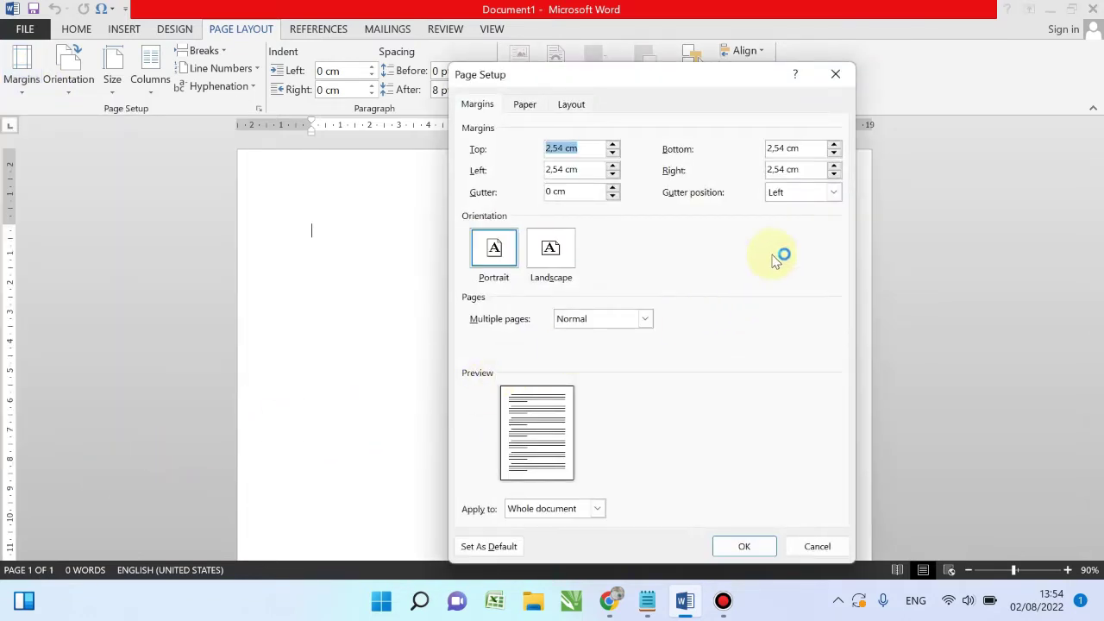
pyautogui.click(557, 250)
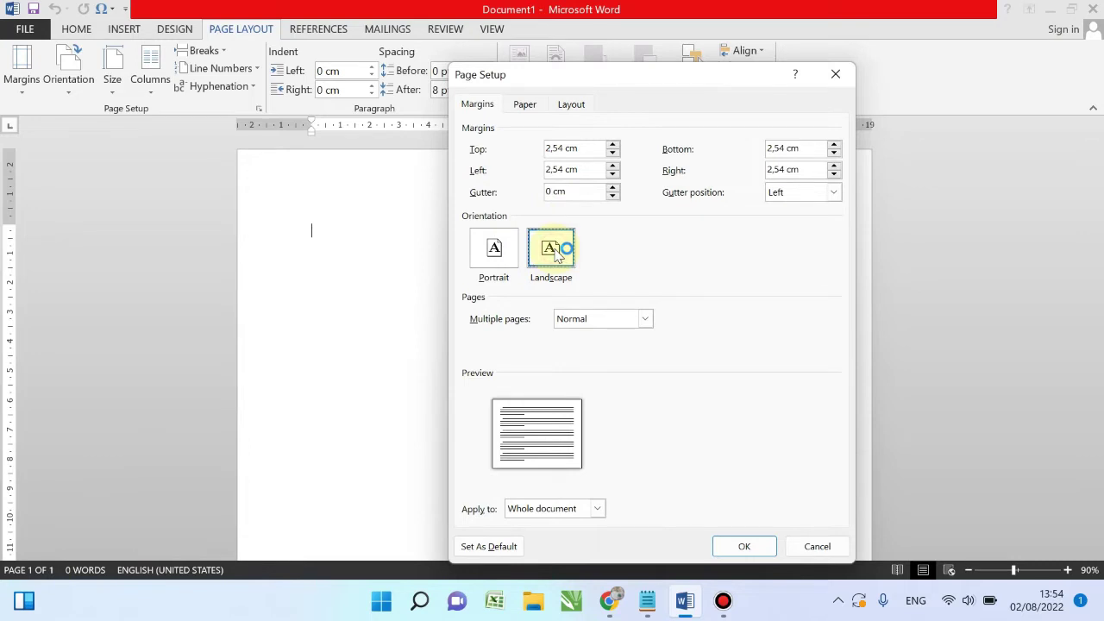
pyautogui.click(526, 104)
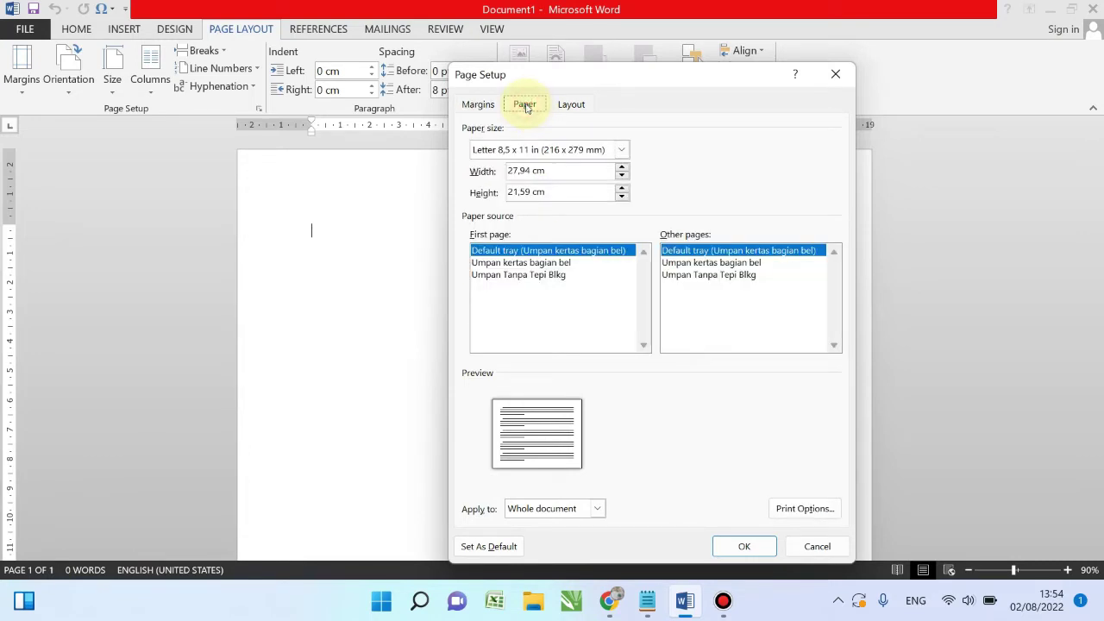
pyautogui.click(622, 151)
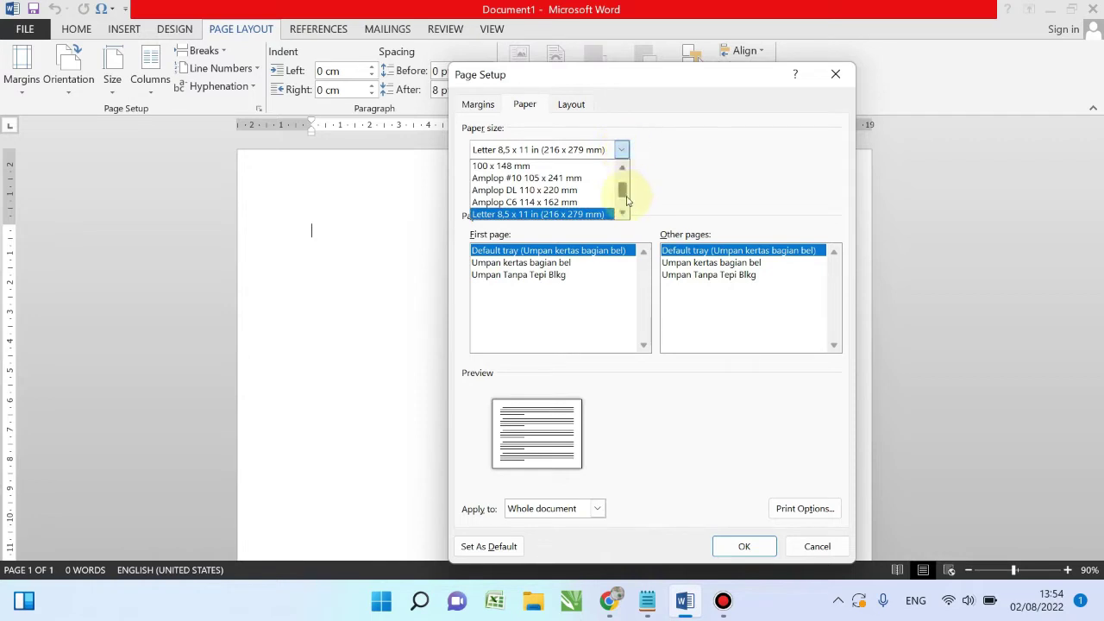
pyautogui.moveTo(628, 201); pyautogui.dragTo(624, 181)
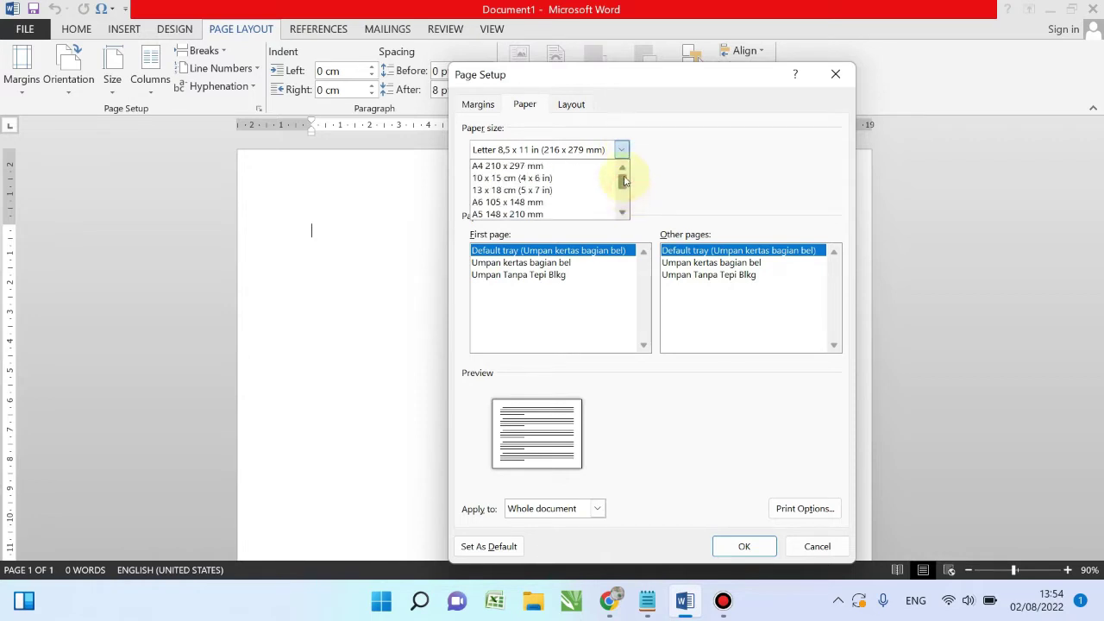
pyautogui.click(544, 167)
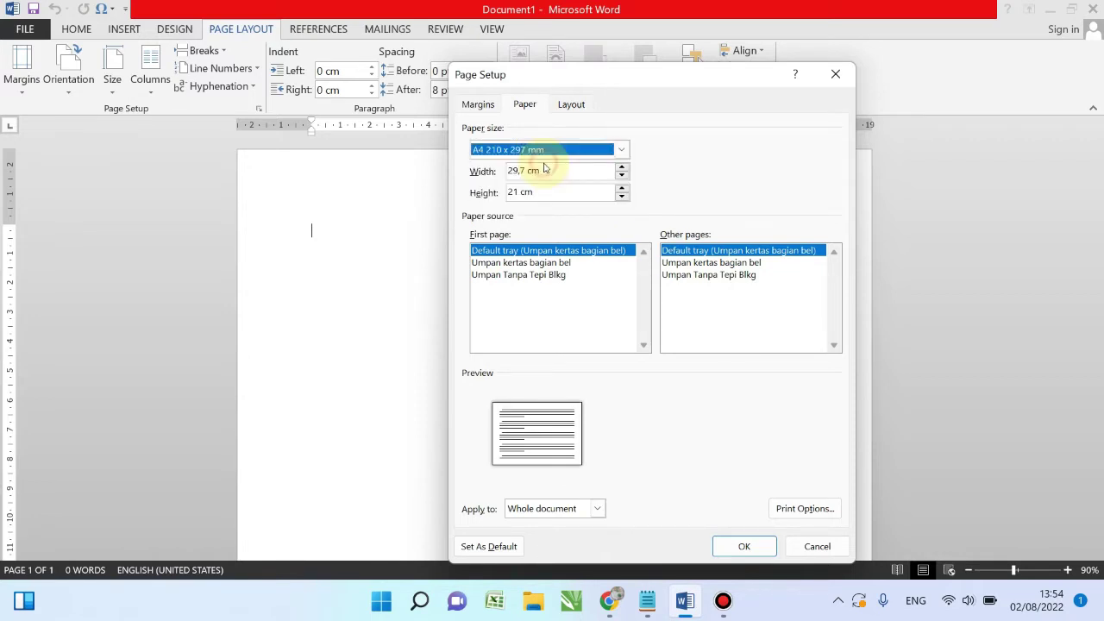
pyautogui.click(478, 105)
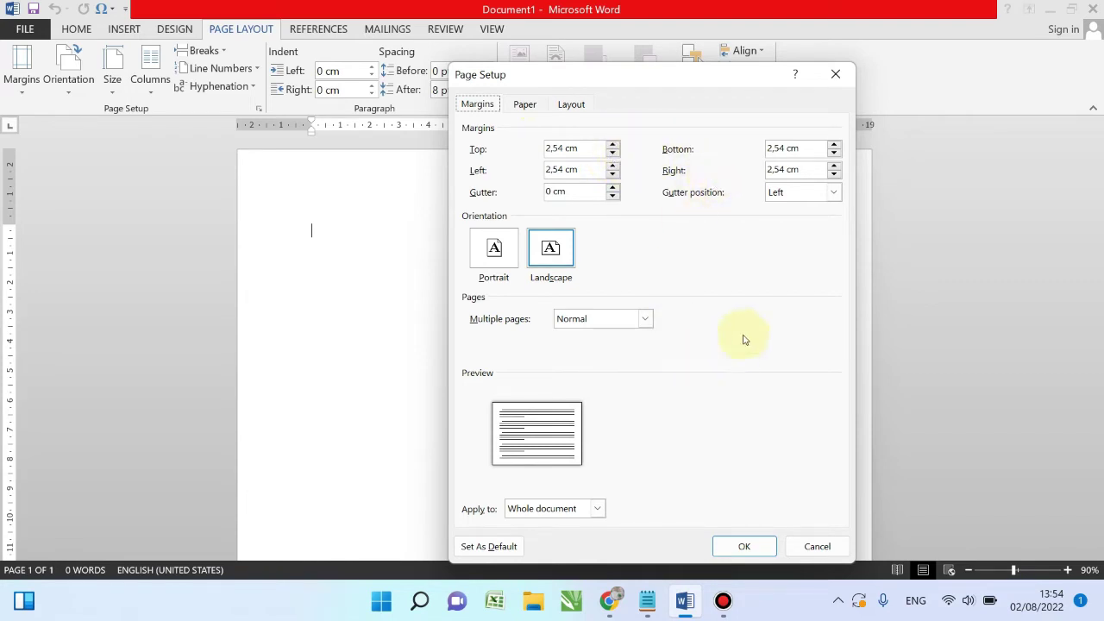
pyautogui.click(747, 546)
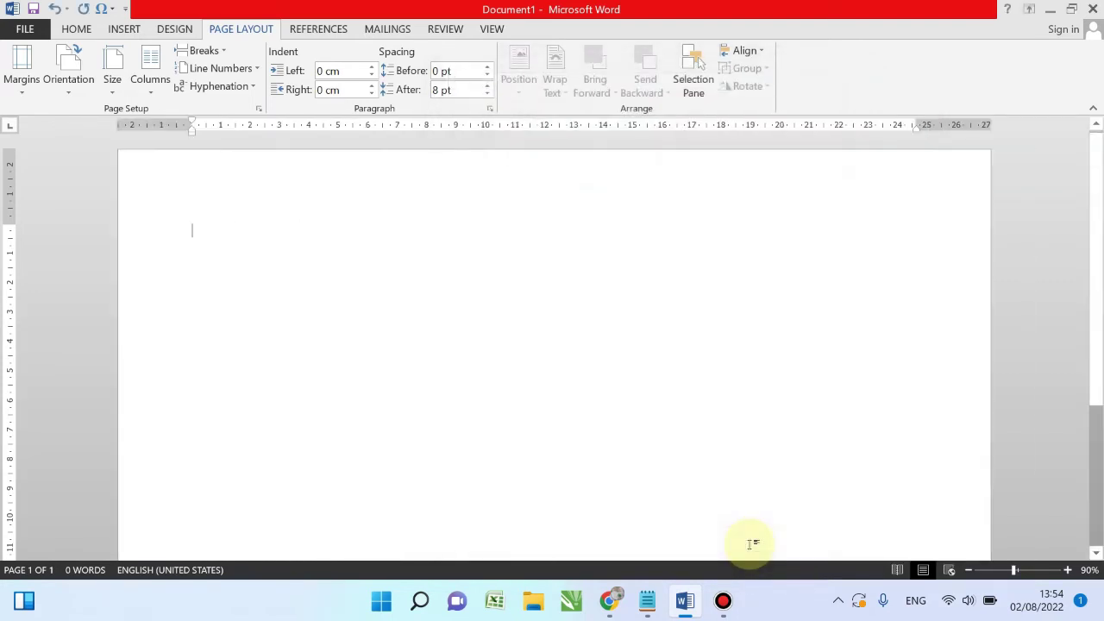
pyautogui.moveTo(1098, 250)
pyautogui.mouseDown()
pyautogui.moveTo(1100, 295)
pyautogui.moveTo(1100, 207)
pyautogui.mouseUp()
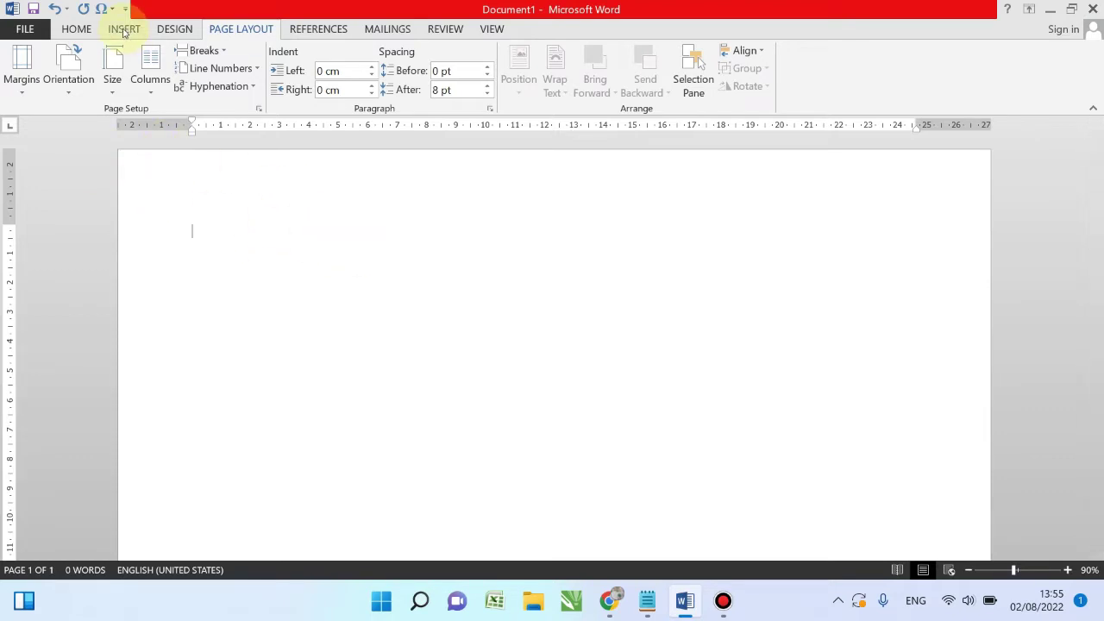
pyautogui.click(621, 606)
pyautogui.click(380, 10)
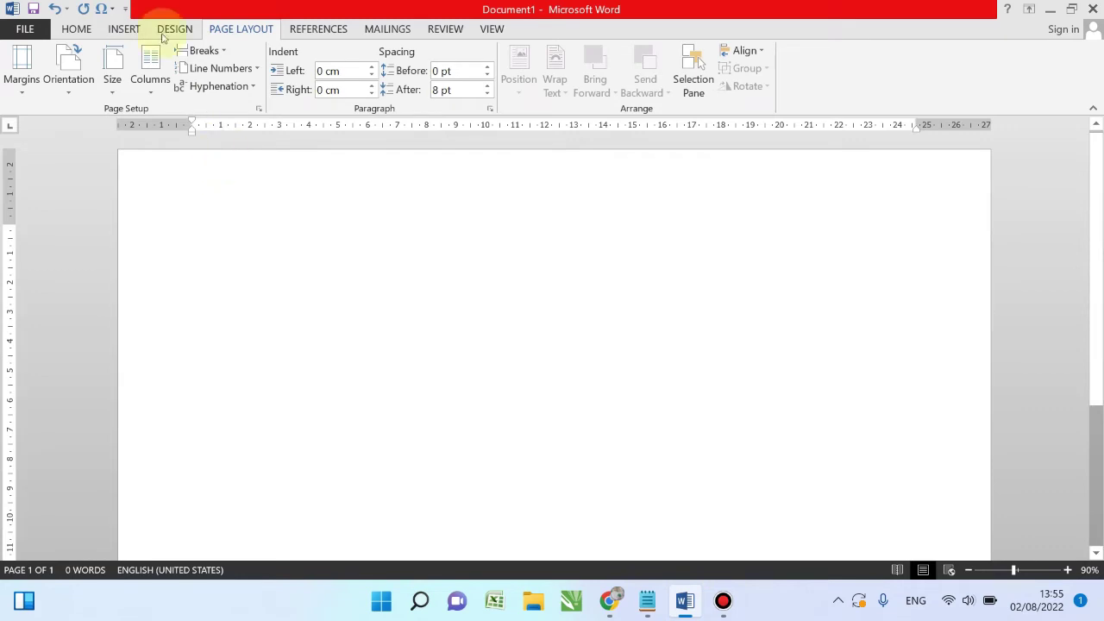
# Add a Blank header and delete its placeholder text
pyautogui.click(124, 29)
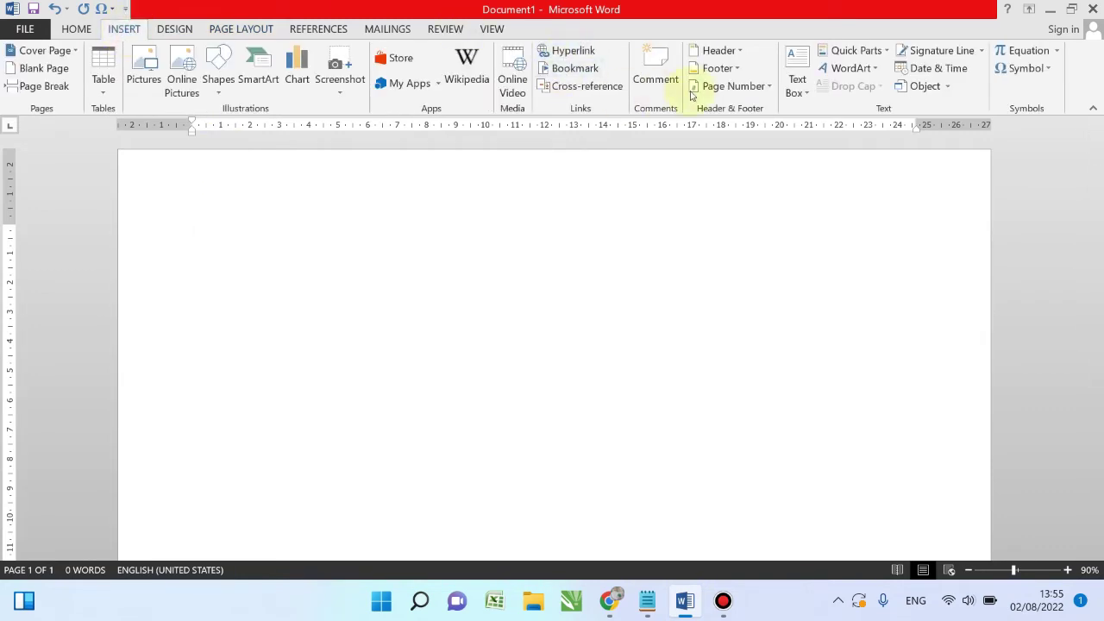
pyautogui.click(740, 53)
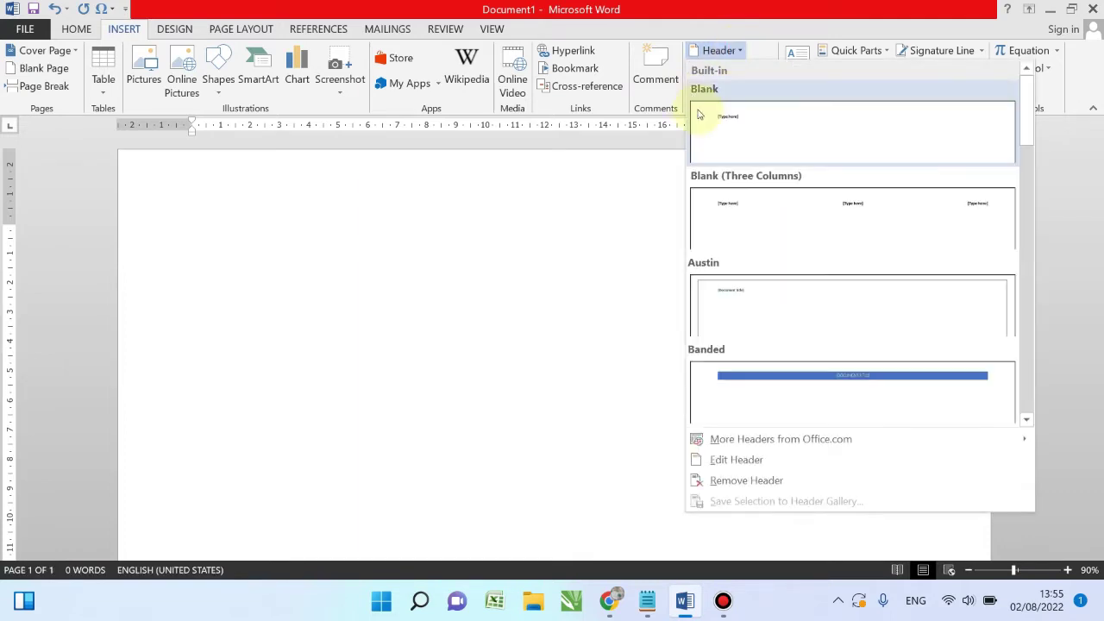
pyautogui.click(714, 121)
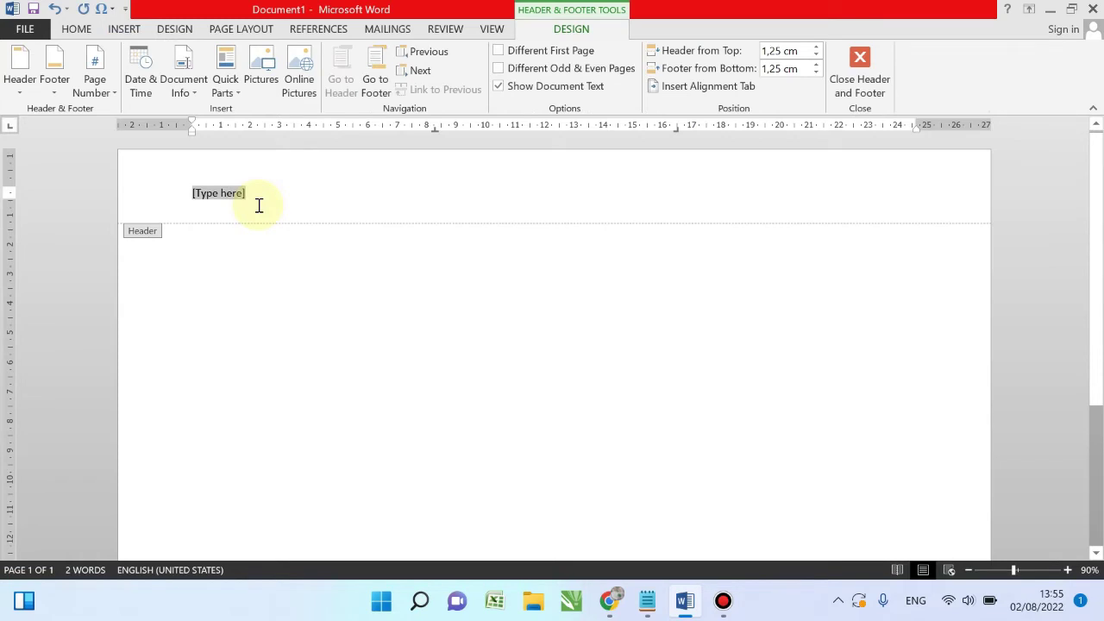
pyautogui.press('Delete')
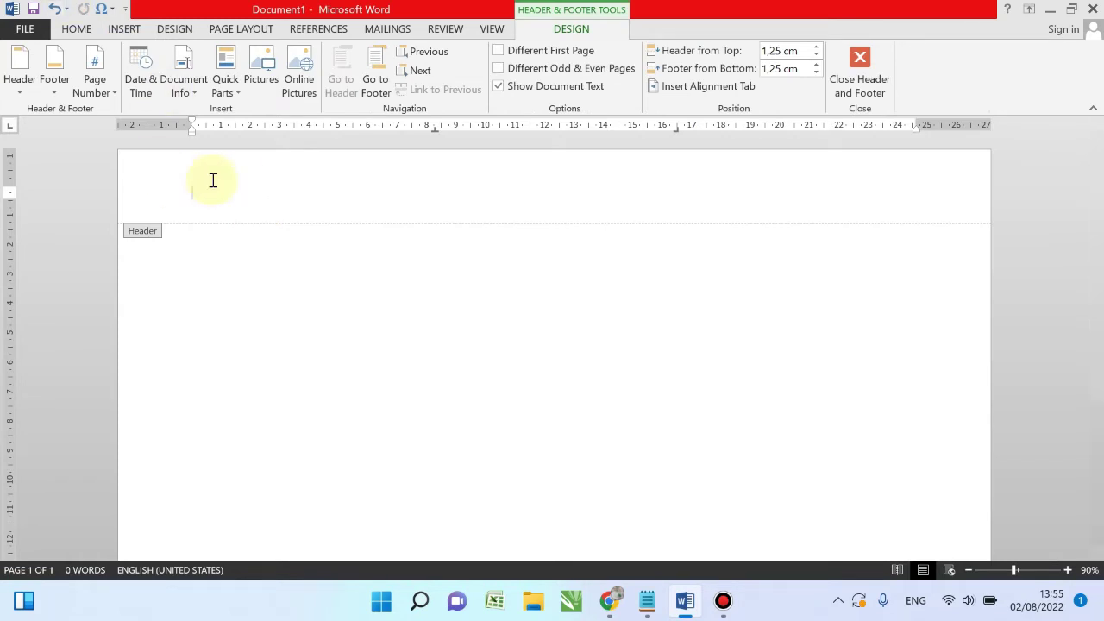
# Insert the Sertifikat 1 leaf-border picture from Downloads into the header
pyautogui.click(124, 29)
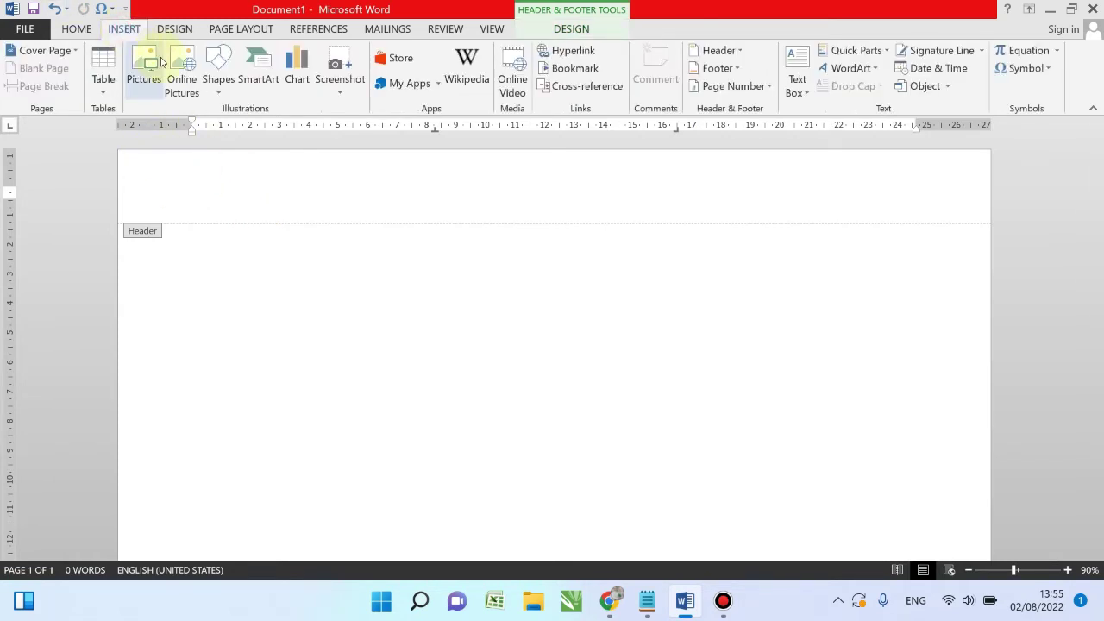
pyautogui.click(142, 68)
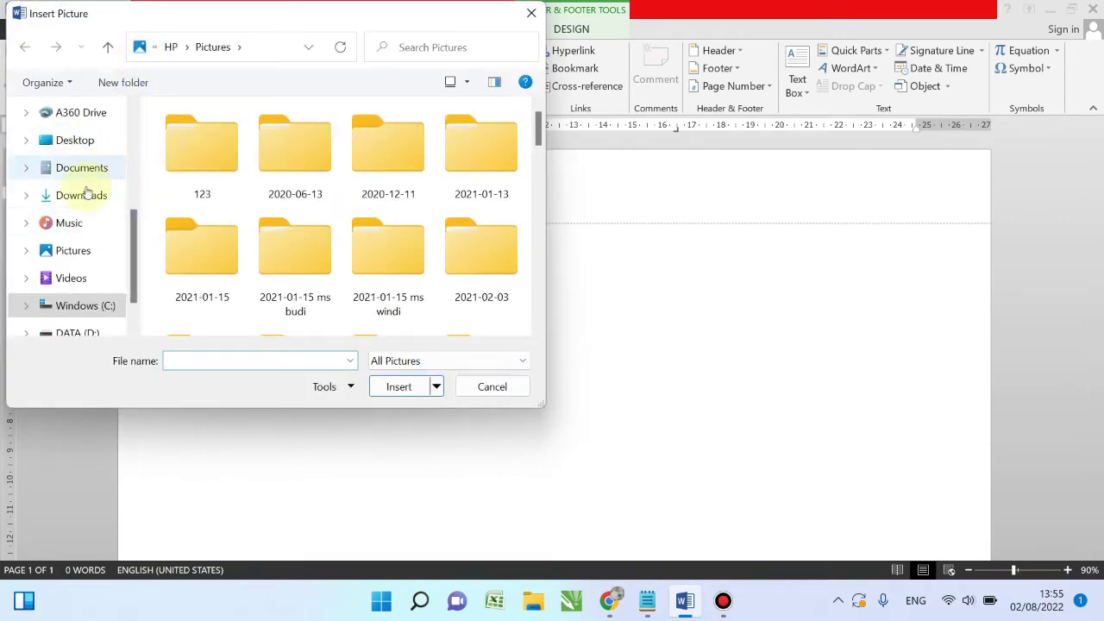
pyautogui.click(82, 197)
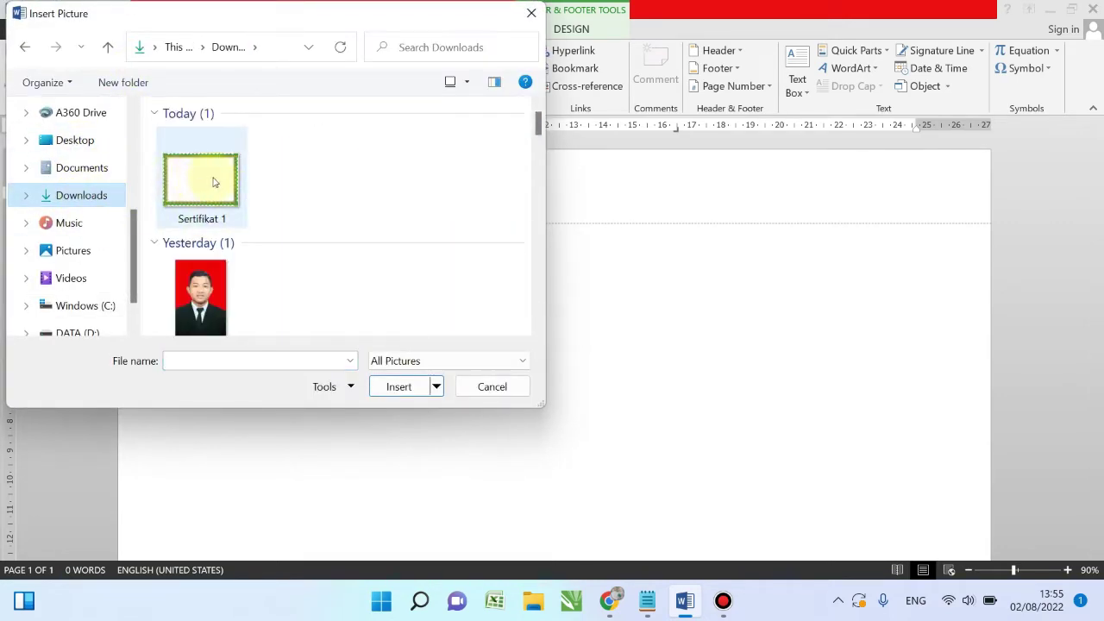
pyautogui.click(212, 180)
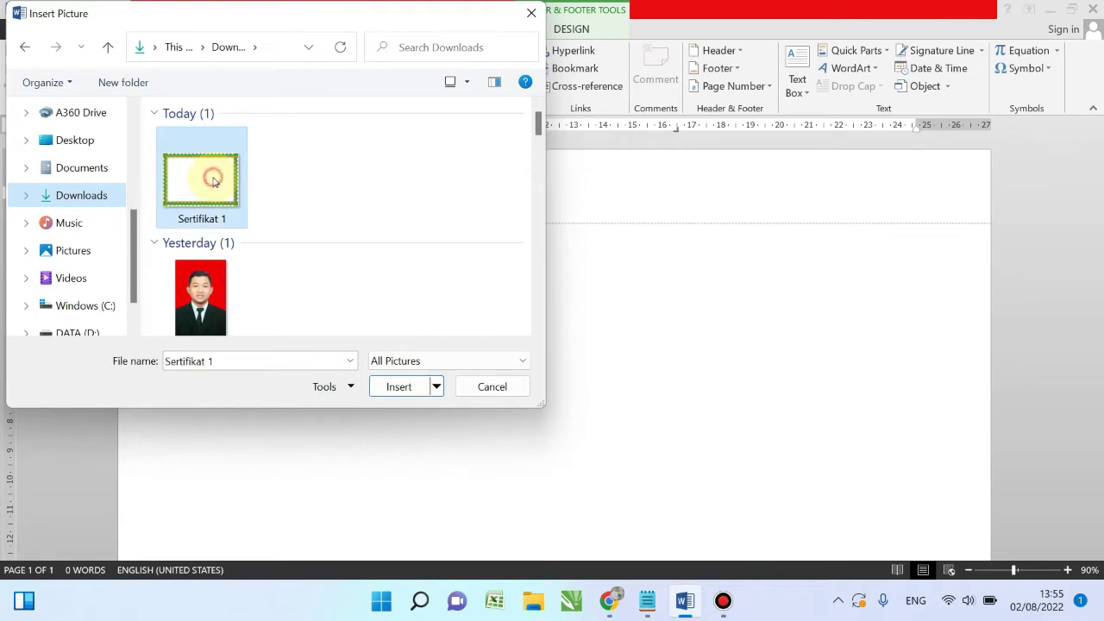
pyautogui.click(395, 386)
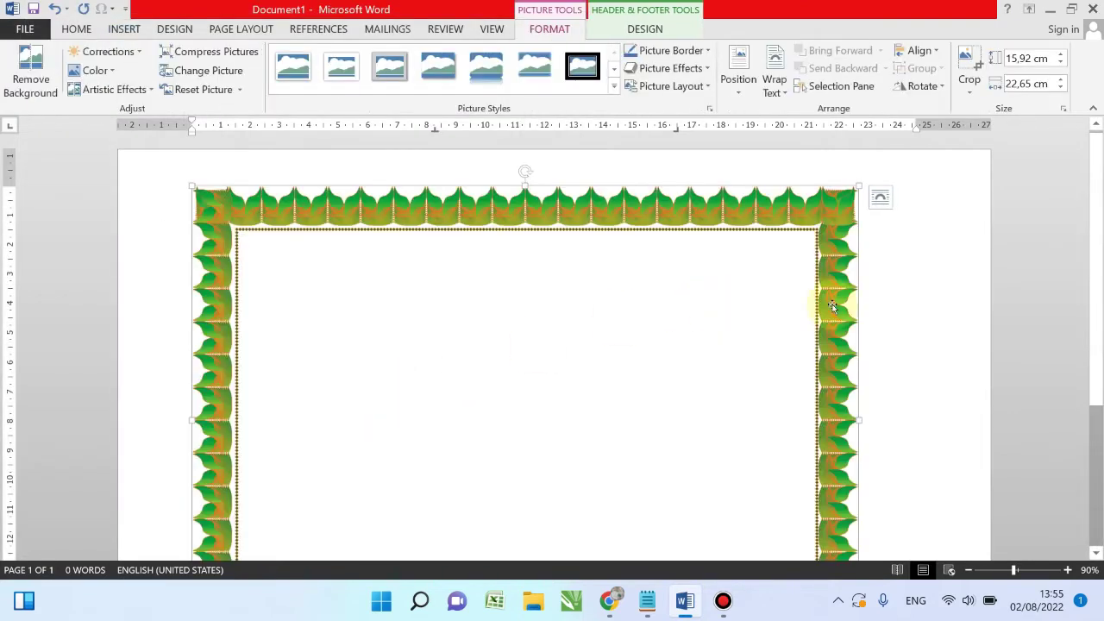
# Set the border picture's text wrapping to Behind Text
pyautogui.moveTo(1100, 251)
pyautogui.mouseDown()
pyautogui.moveTo(1092, 422)
pyautogui.moveTo(1082, 219)
pyautogui.mouseUp()
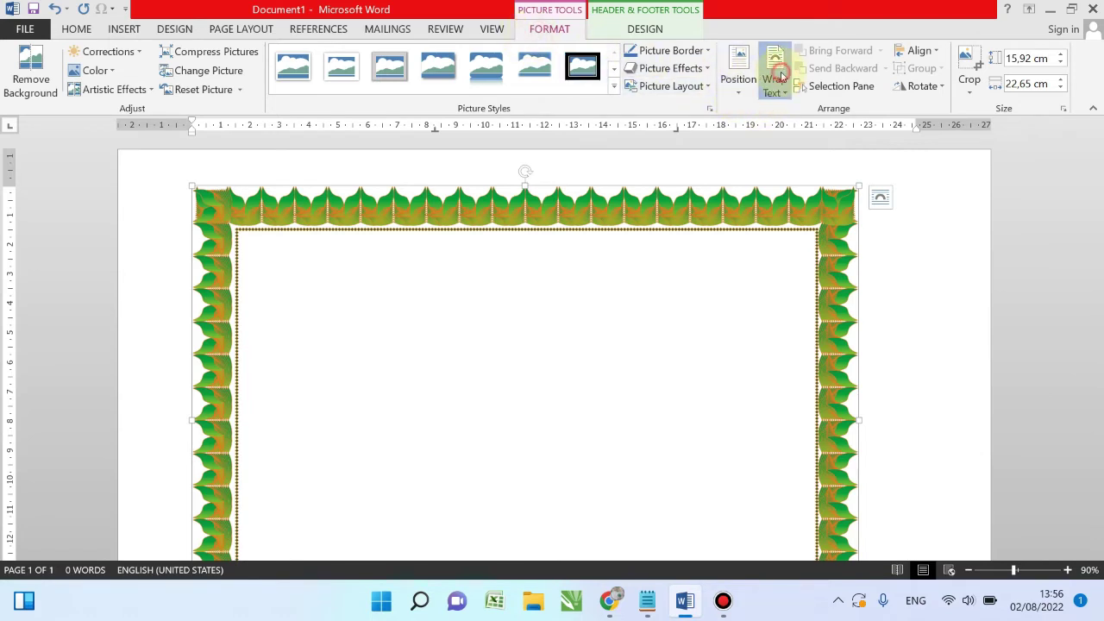
pyautogui.click(775, 86)
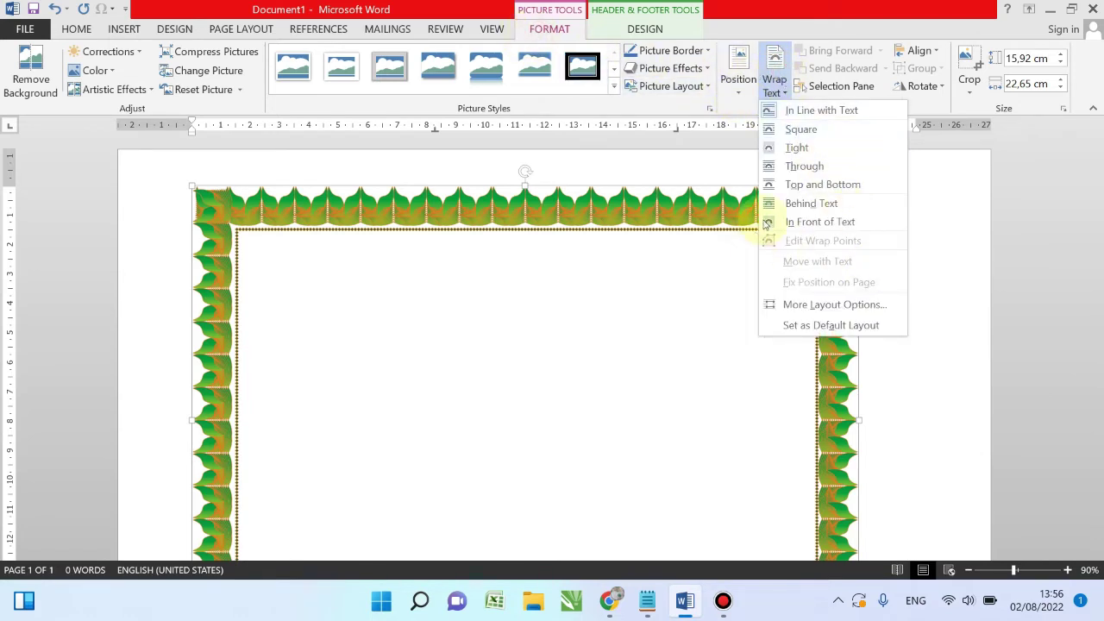
pyautogui.click(799, 202)
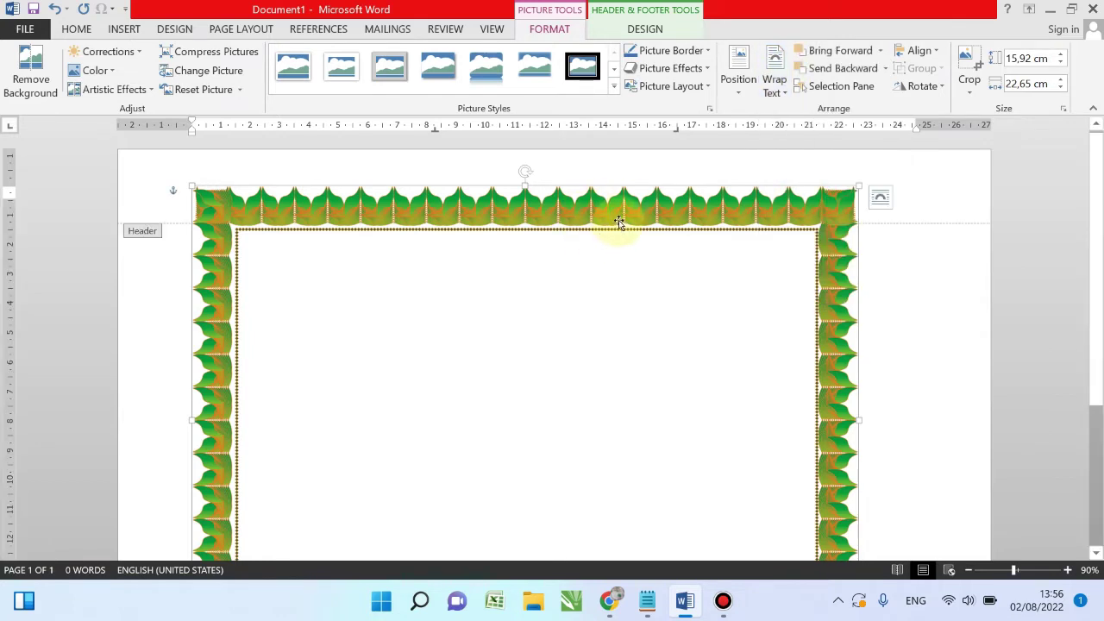
# Move and stretch the leaf border to fill the page at 20,69 × 29,42 cm
pyautogui.moveTo(618, 218); pyautogui.dragTo(547, 185)
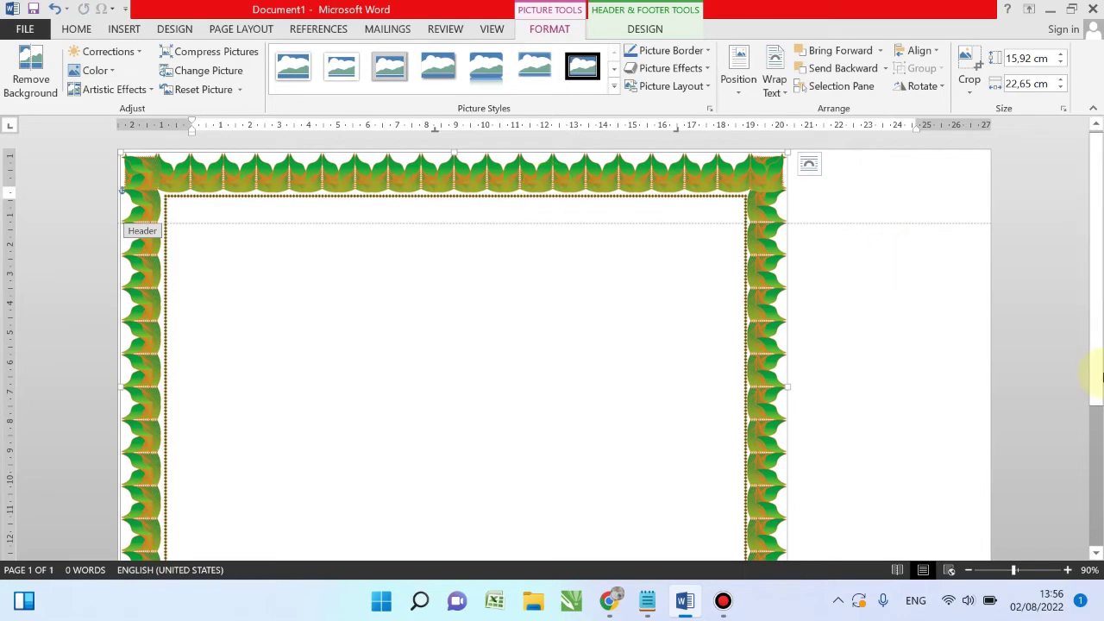
pyautogui.moveTo(1095, 321); pyautogui.dragTo(1099, 468)
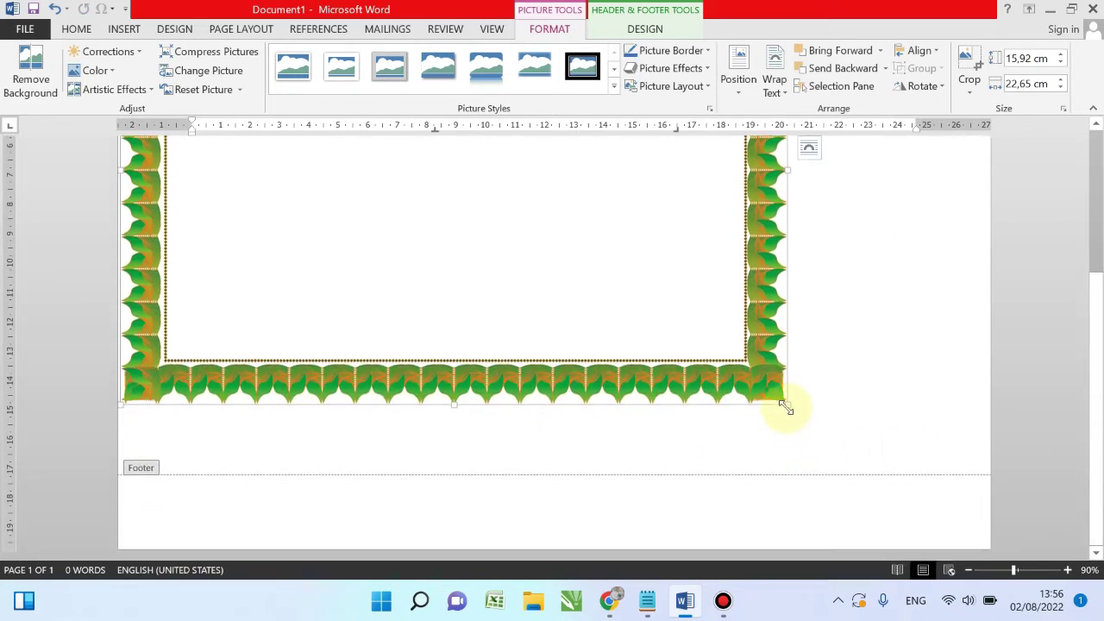
pyautogui.moveTo(785, 404); pyautogui.dragTo(972, 518)
pyautogui.moveTo(980, 525); pyautogui.dragTo(990, 549)
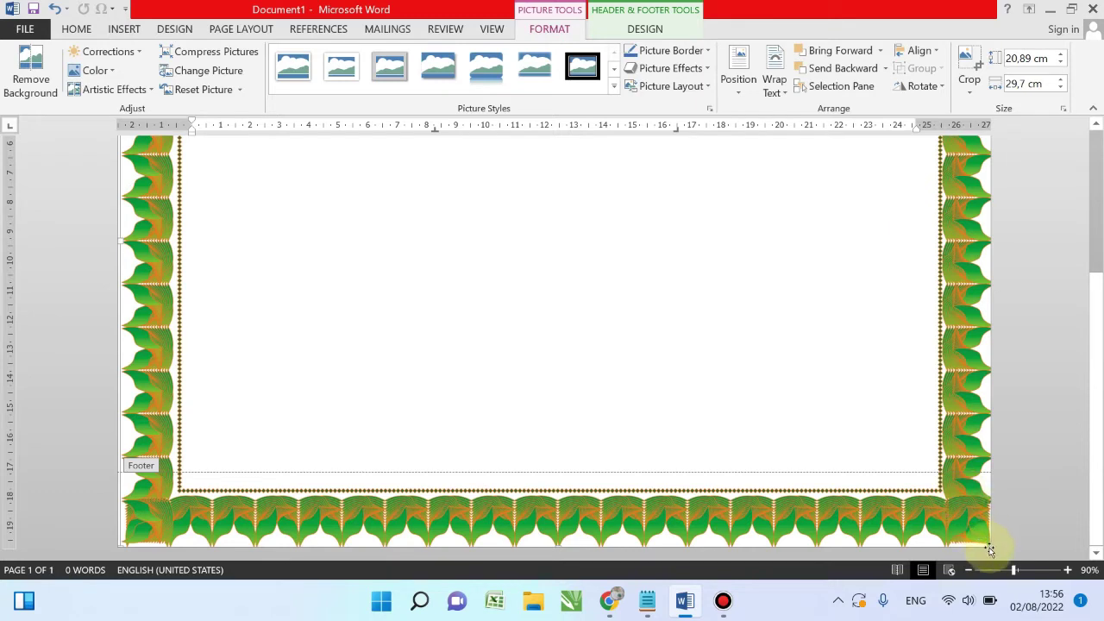
pyautogui.hotkey('ctrl', 'z')
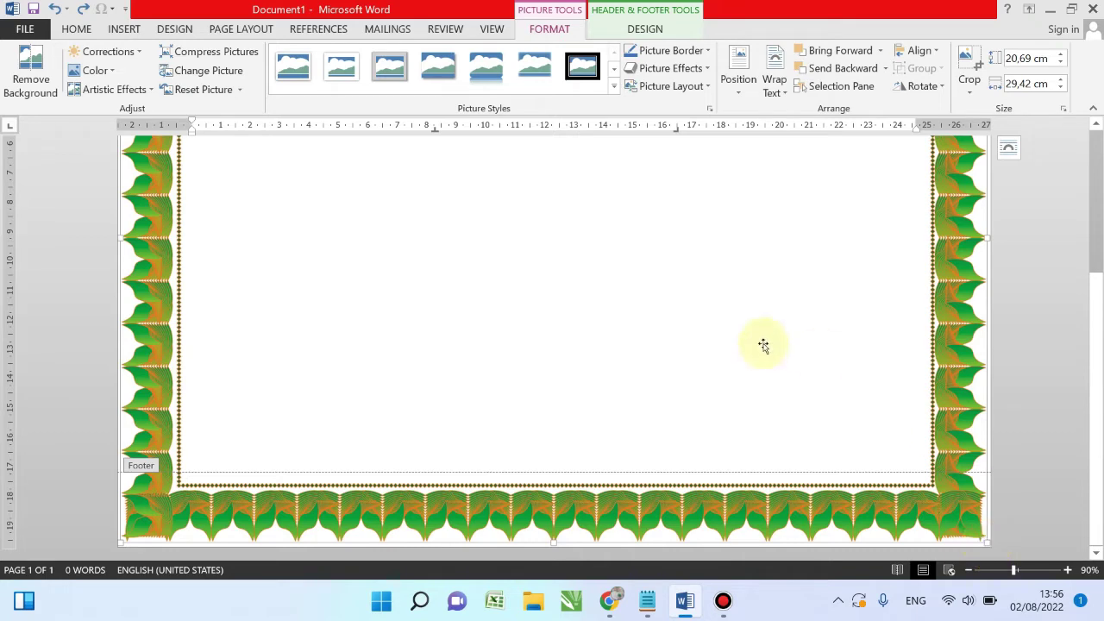
pyautogui.moveTo(1096, 354); pyautogui.dragTo(1101, 210)
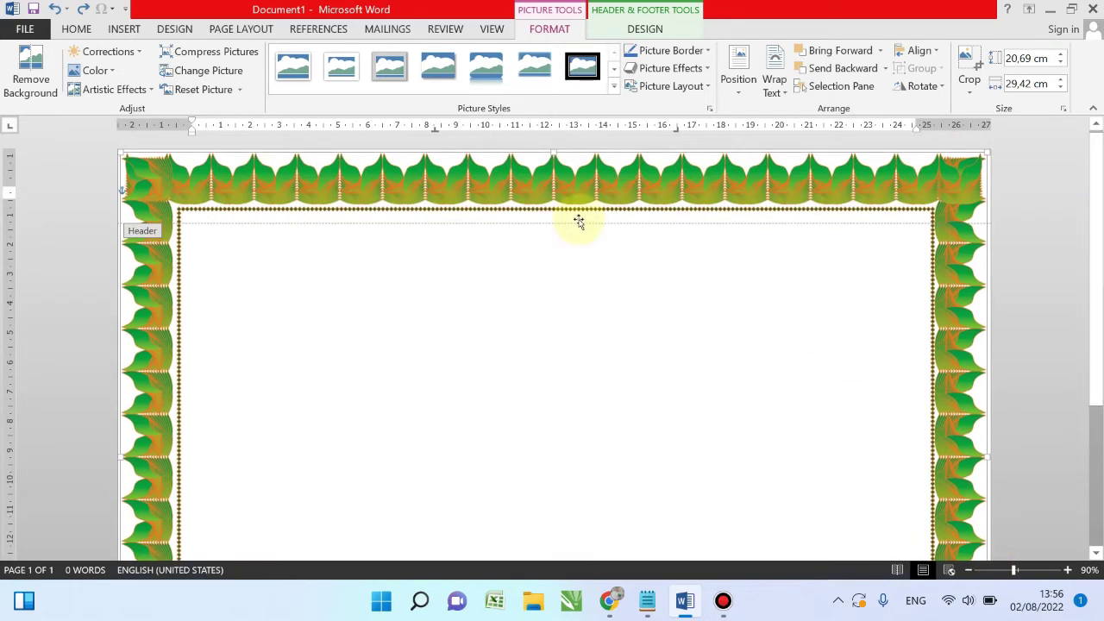
pyautogui.click(647, 30)
# Close header editing and copy the 'PIAGAM PENGHARGAAN' line from the Notepad draft
pyautogui.click(854, 76)
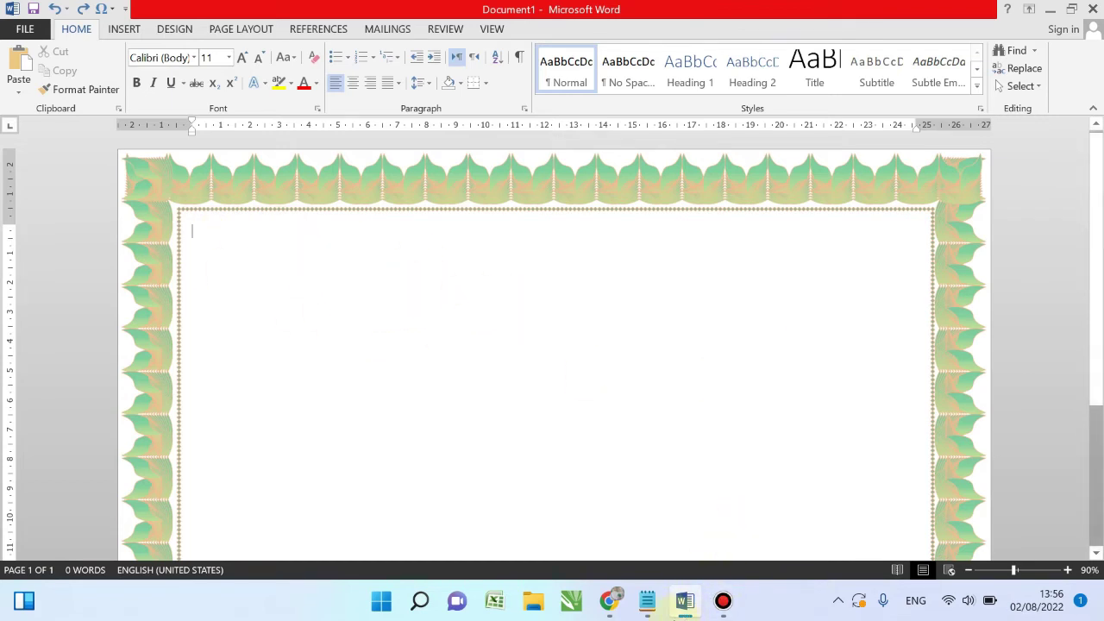
pyautogui.click(647, 603)
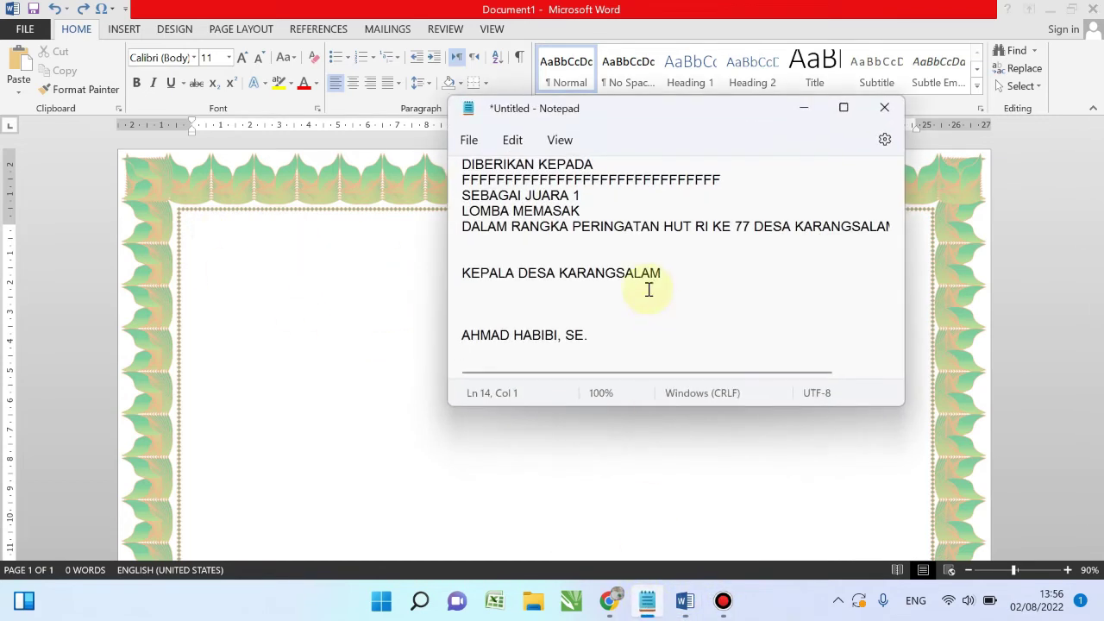
pyautogui.click(634, 178)
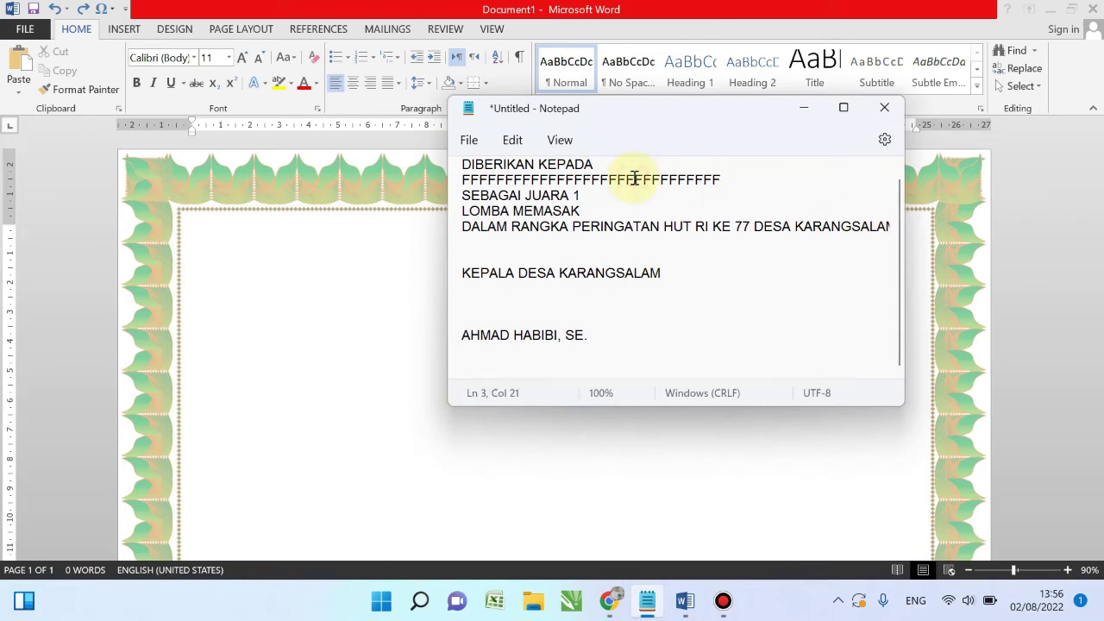
pyautogui.press('Up')
pyautogui.press('End')
pyautogui.moveTo(634, 179); pyautogui.dragTo(464, 177)
pyautogui.hotkey('ctrl', 'c')
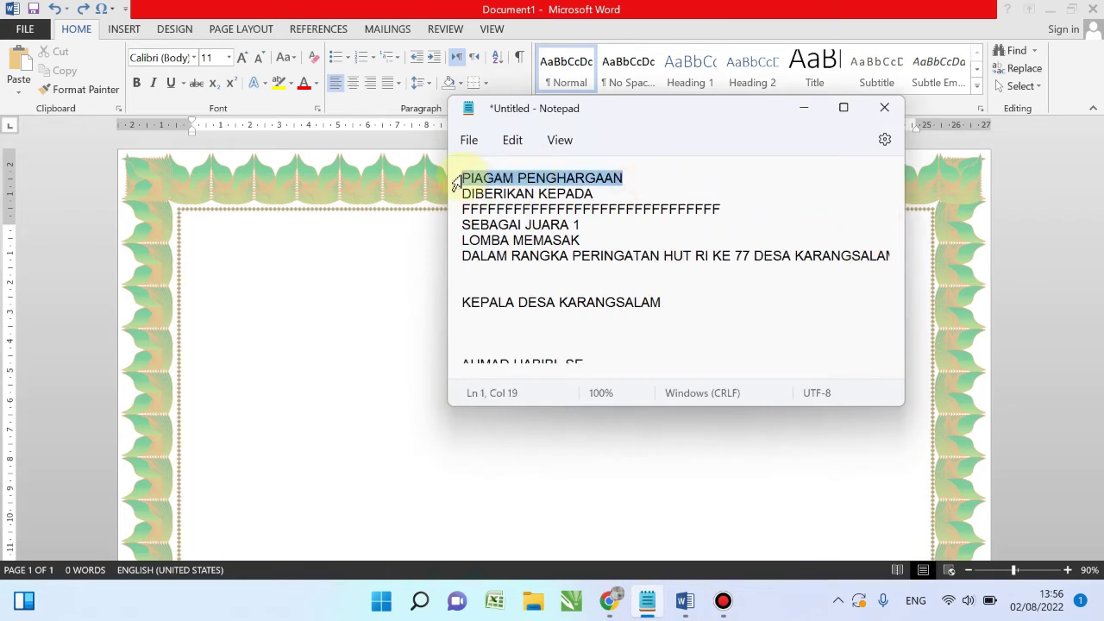
pyautogui.click(340, 248)
# Paste 'PIAGAM PENGHARGAAN' into the page and centre it
pyautogui.hotkey('ctrl', 'v')
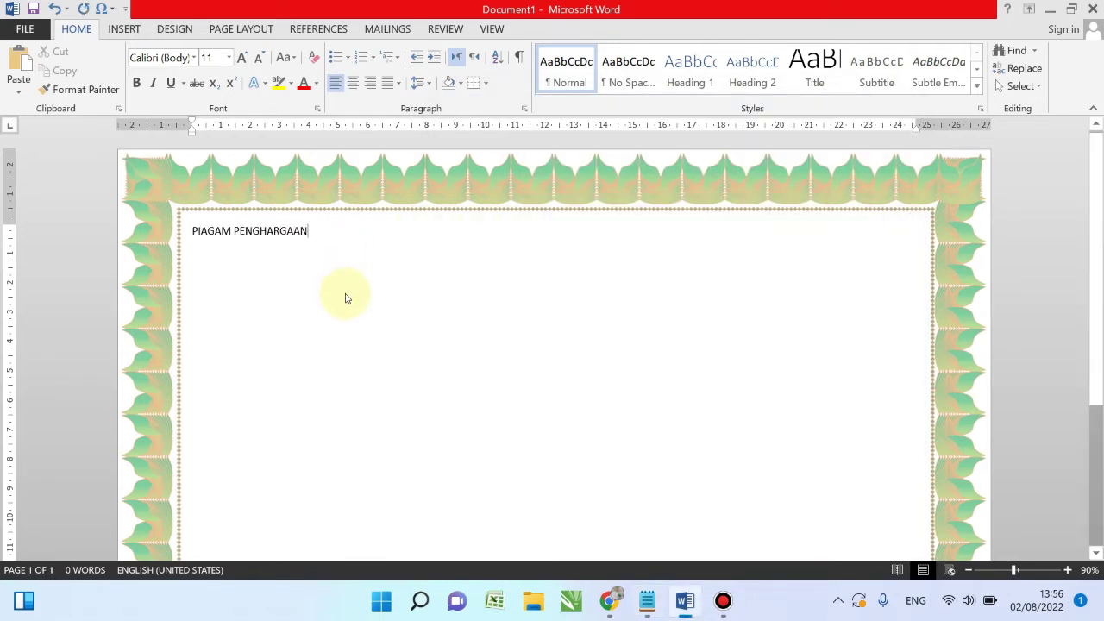
pyautogui.moveTo(317, 228); pyautogui.dragTo(181, 217)
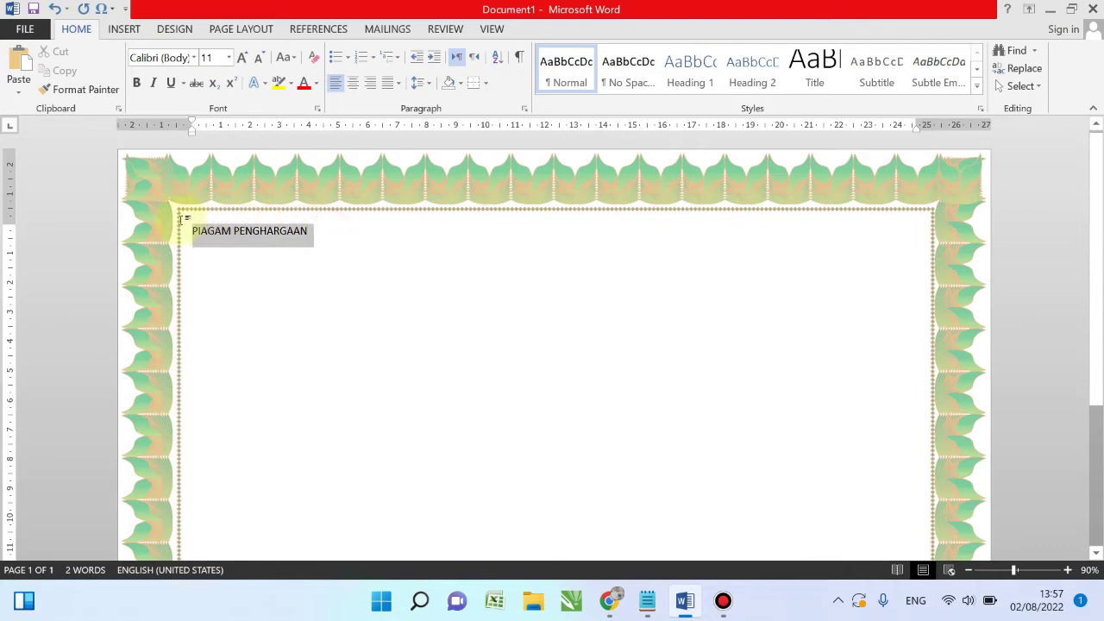
pyautogui.click(356, 87)
pyautogui.click(631, 232)
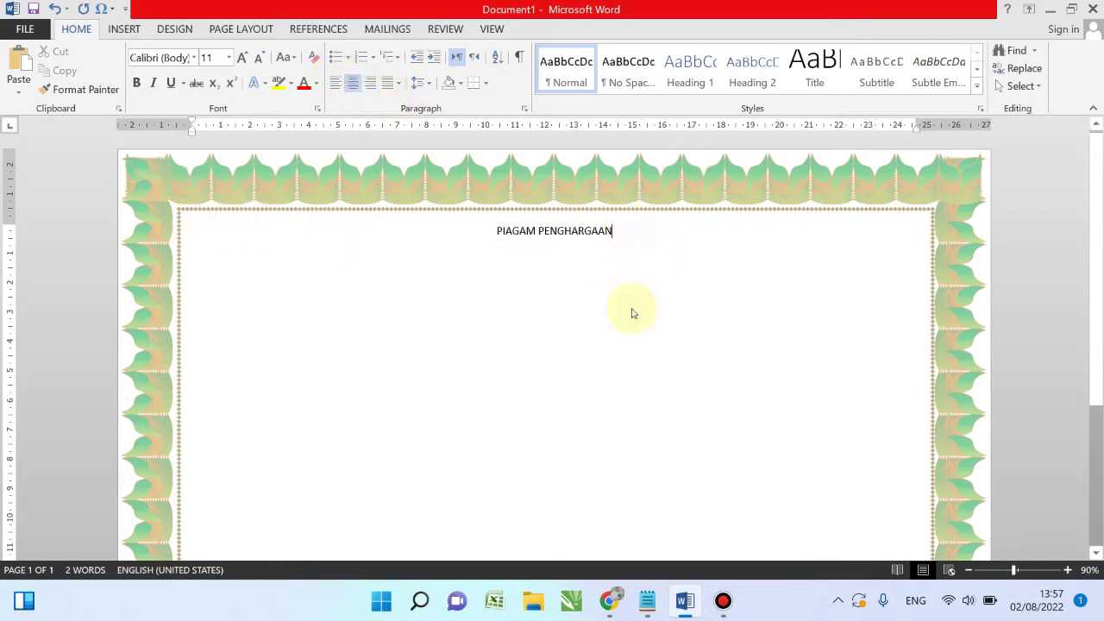
# Select the Notepad lines from DIBERIKAN KEPADA down to the signatory's name
pyautogui.click(683, 602)
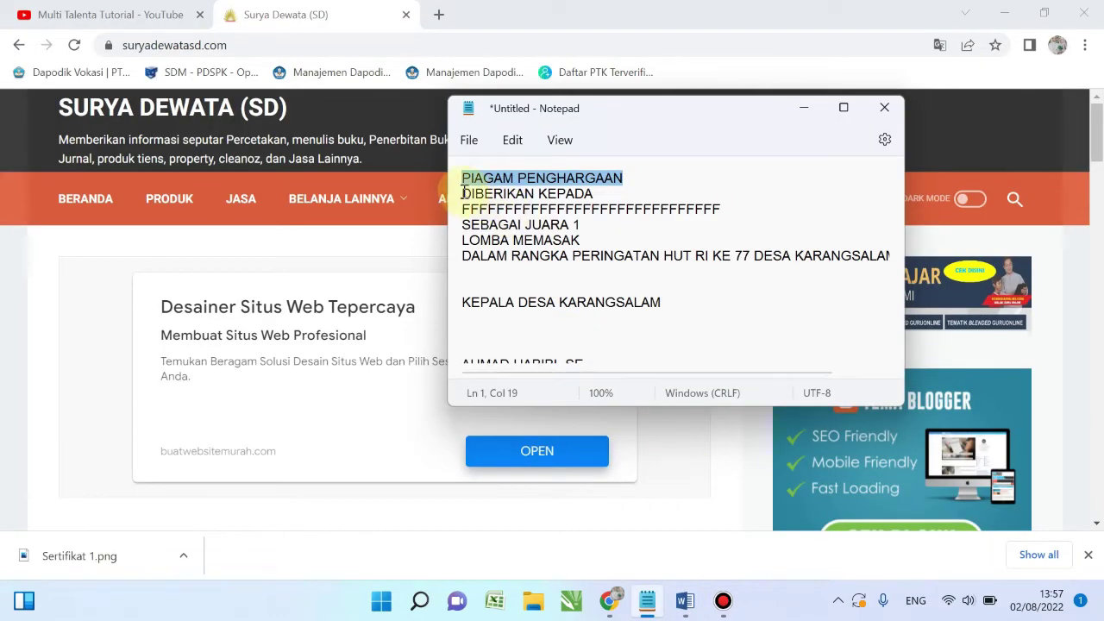
pyautogui.moveTo(463, 193); pyautogui.dragTo(604, 341)
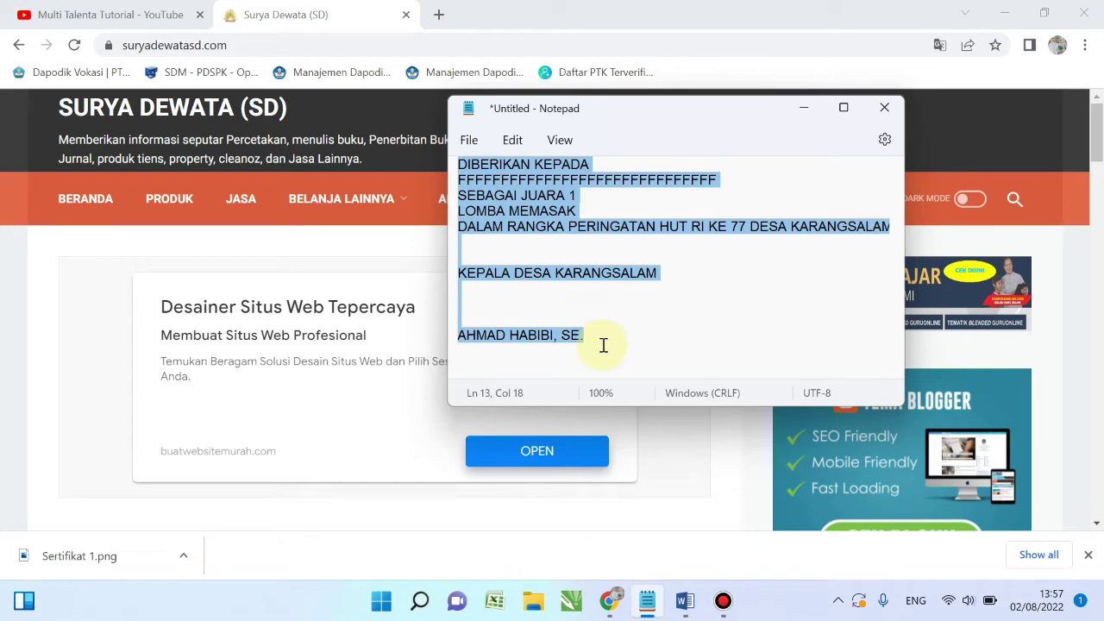
pyautogui.click(685, 601)
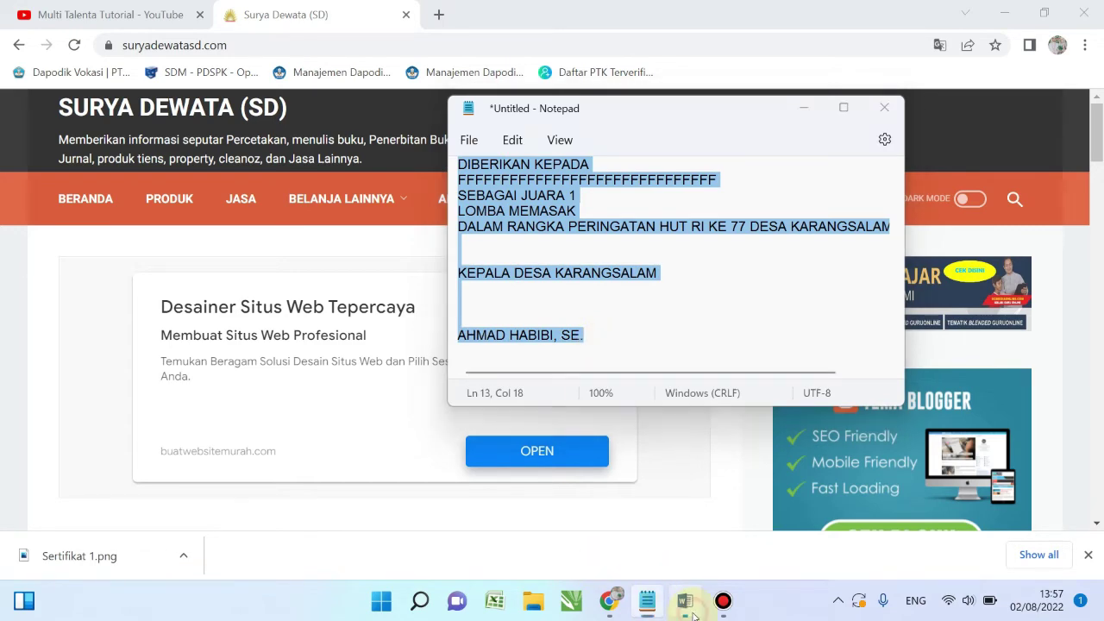
# Paste the remaining certificate lines under the title and replace the FFFF line with the recipient's name
pyautogui.press('Return')
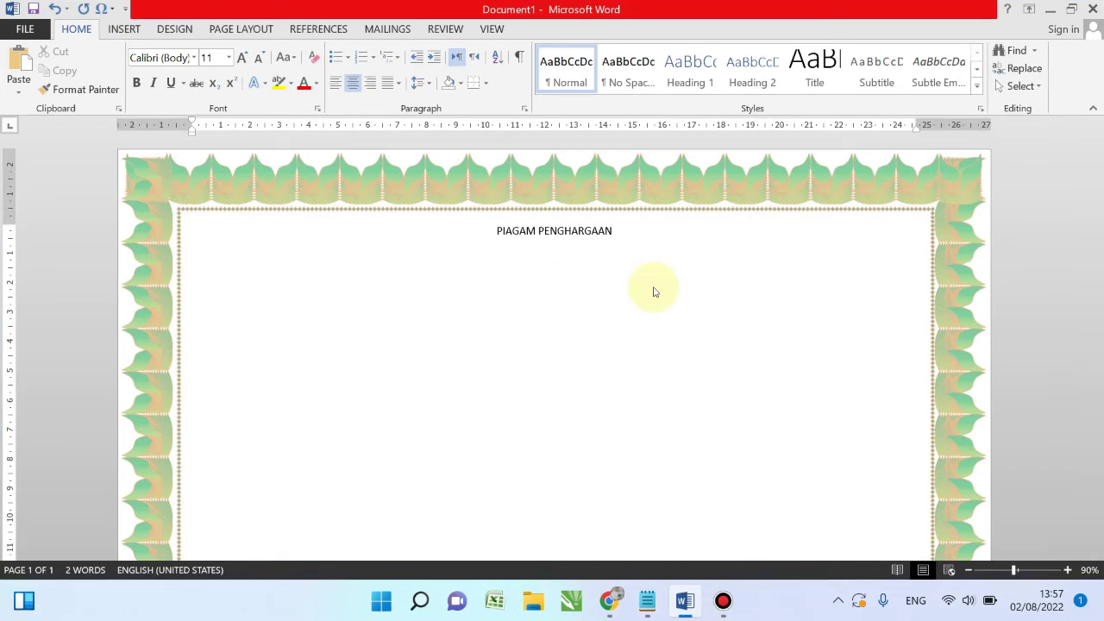
pyautogui.hotkey('ctrl', 'v')
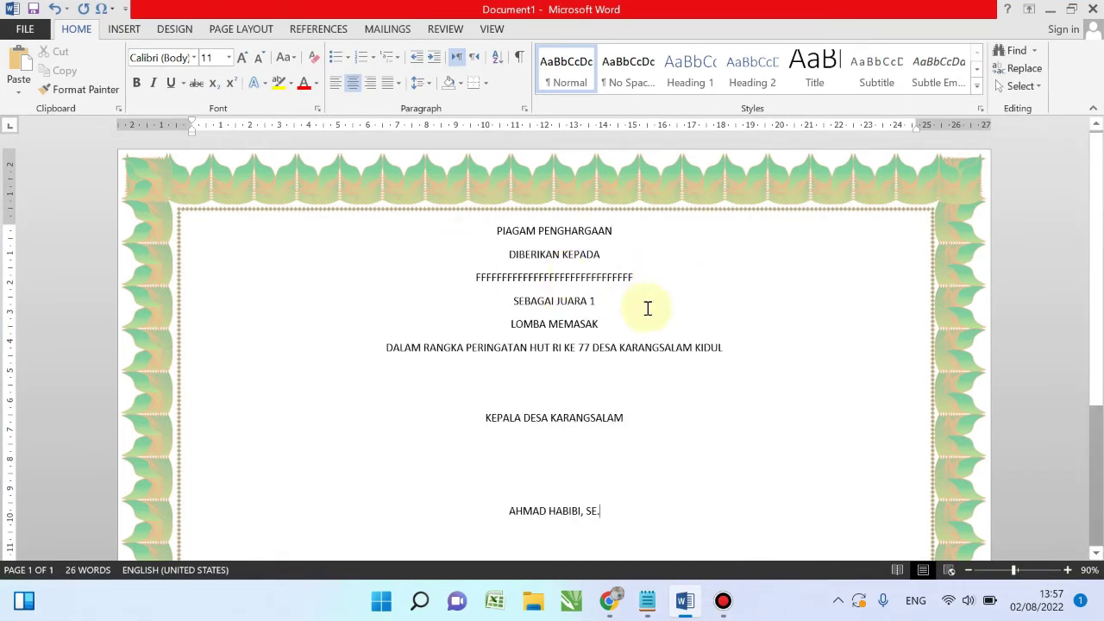
pyautogui.moveTo(638, 278); pyautogui.dragTo(473, 277)
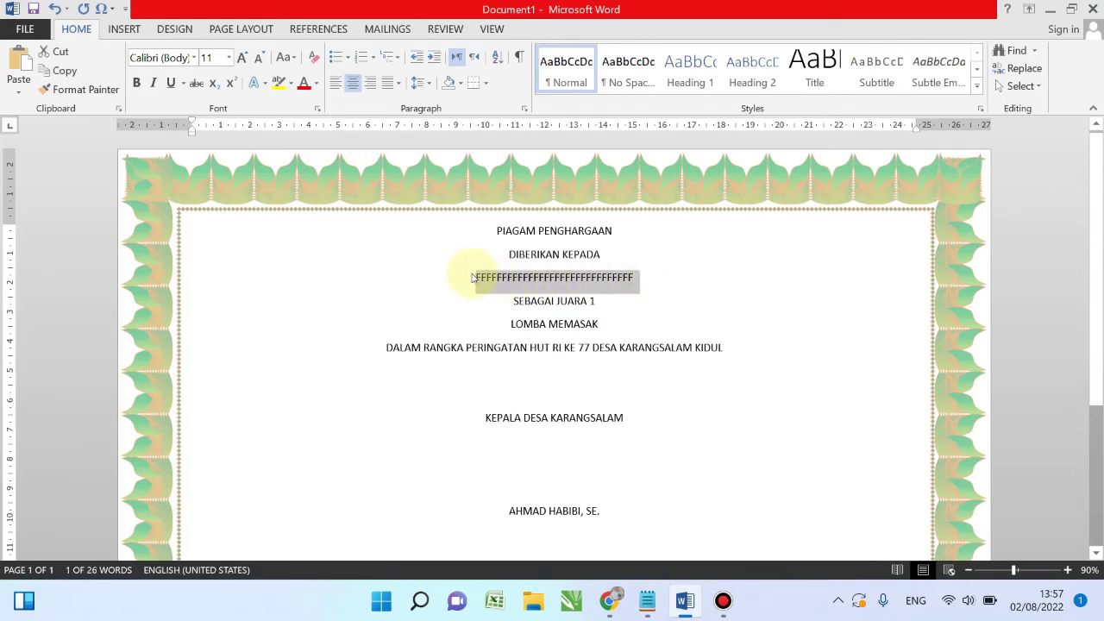
pyautogui.write('Dewi Susanti')
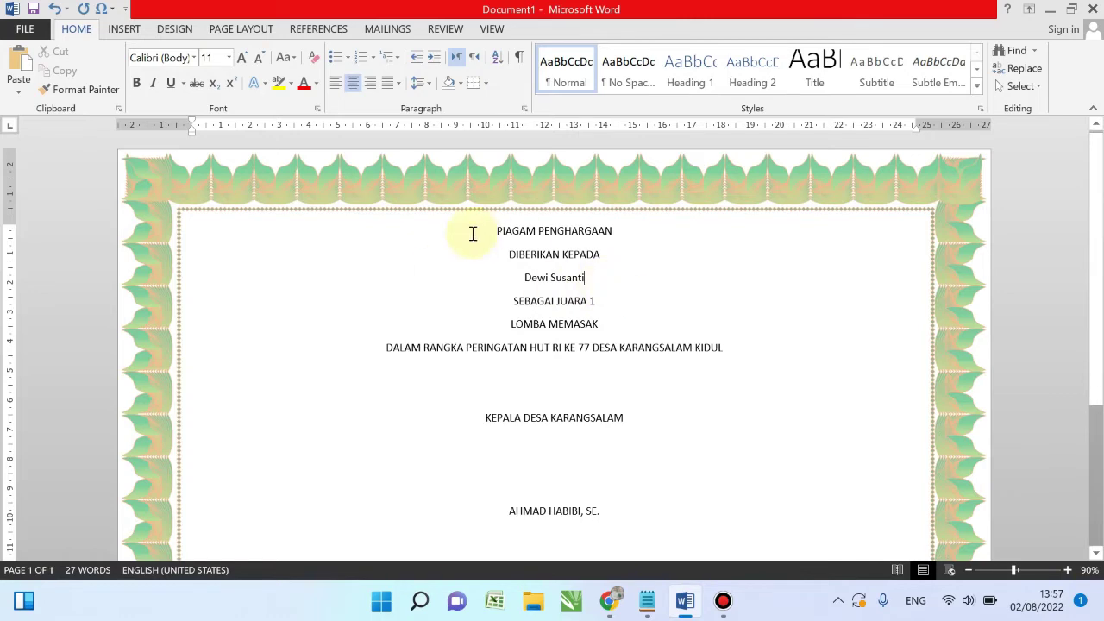
pyautogui.moveTo(1100, 291); pyautogui.dragTo(1095, 313)
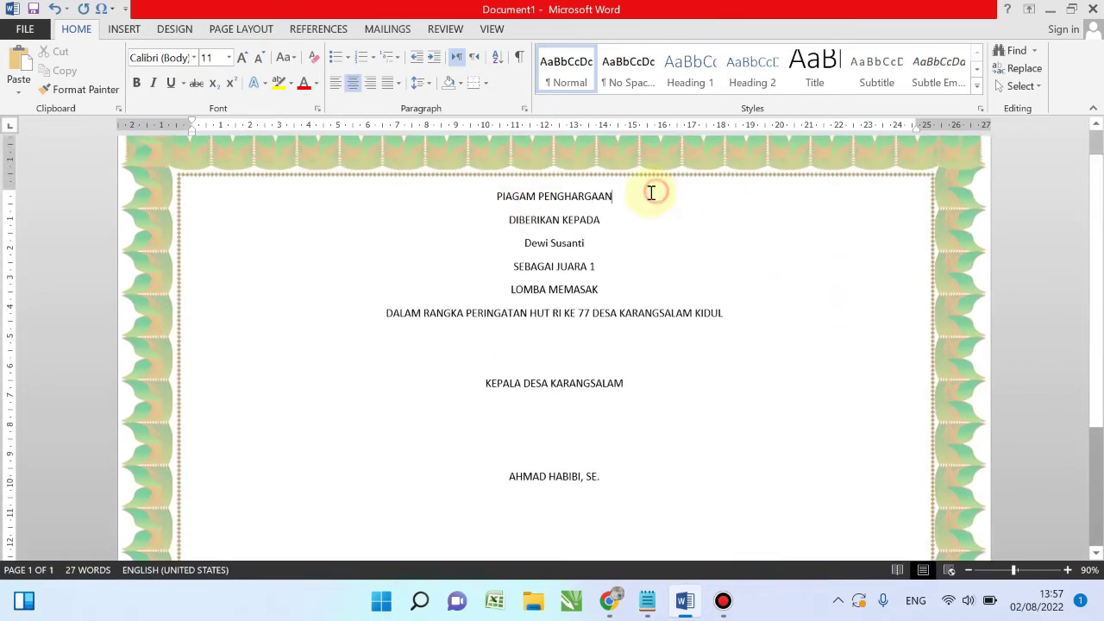
pyautogui.doubleClick(560, 195)
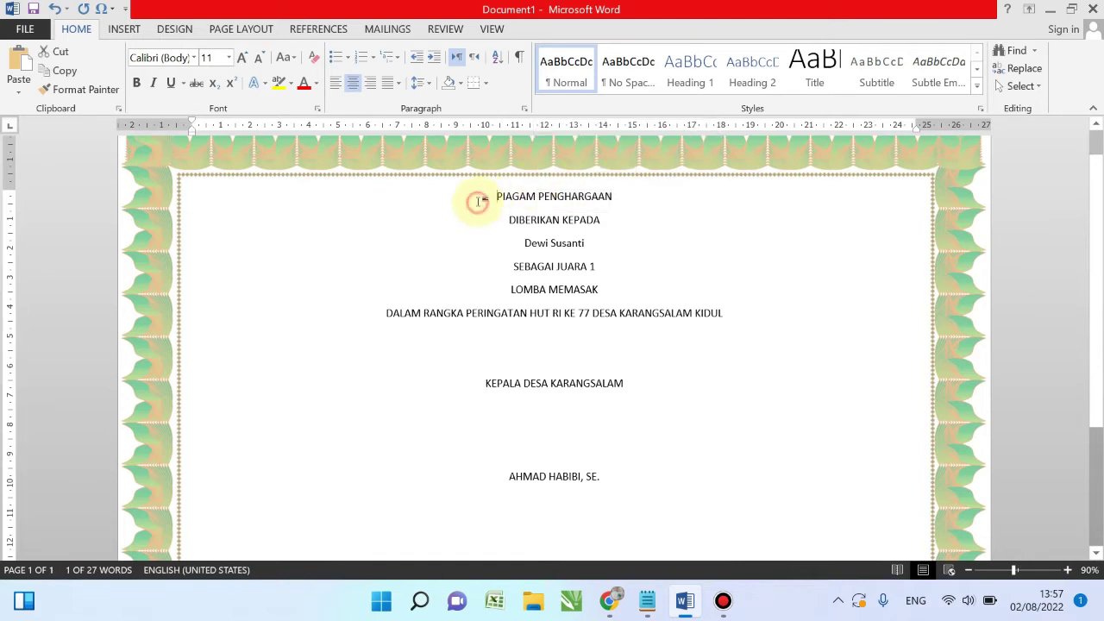
# Set all the certificate text to 14 pt
pyautogui.moveTo(479, 201); pyautogui.dragTo(643, 496)
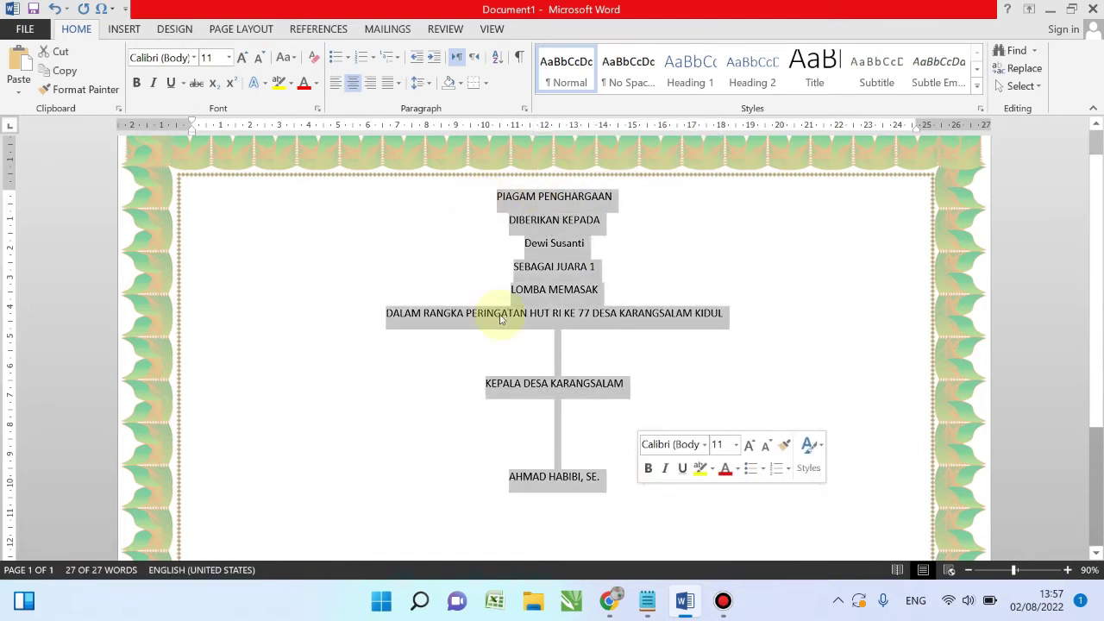
pyautogui.click(231, 58)
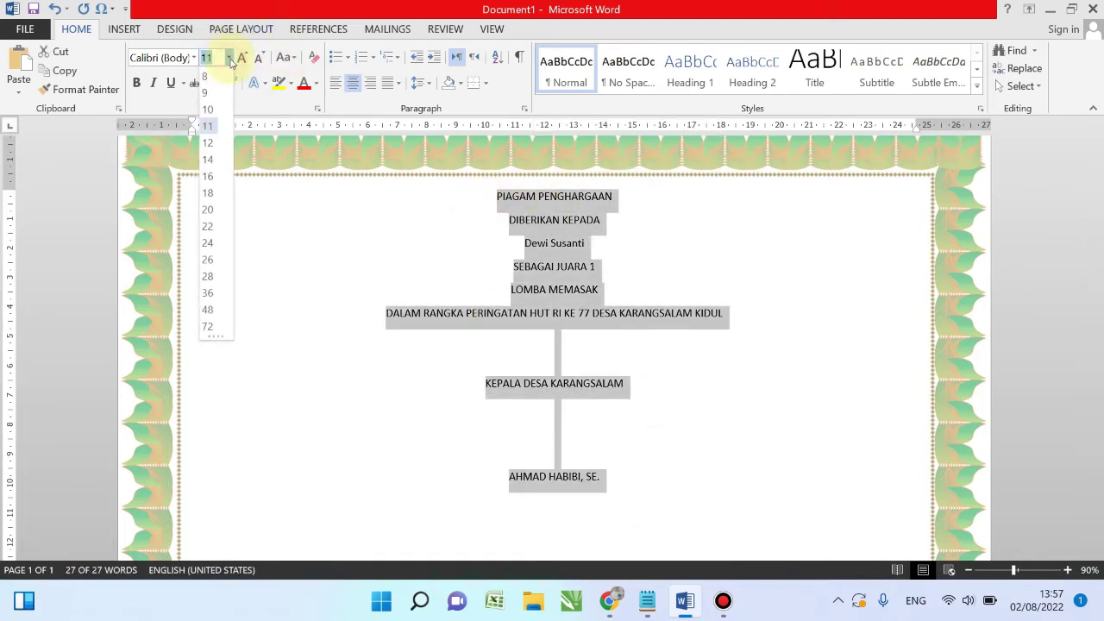
pyautogui.click(209, 162)
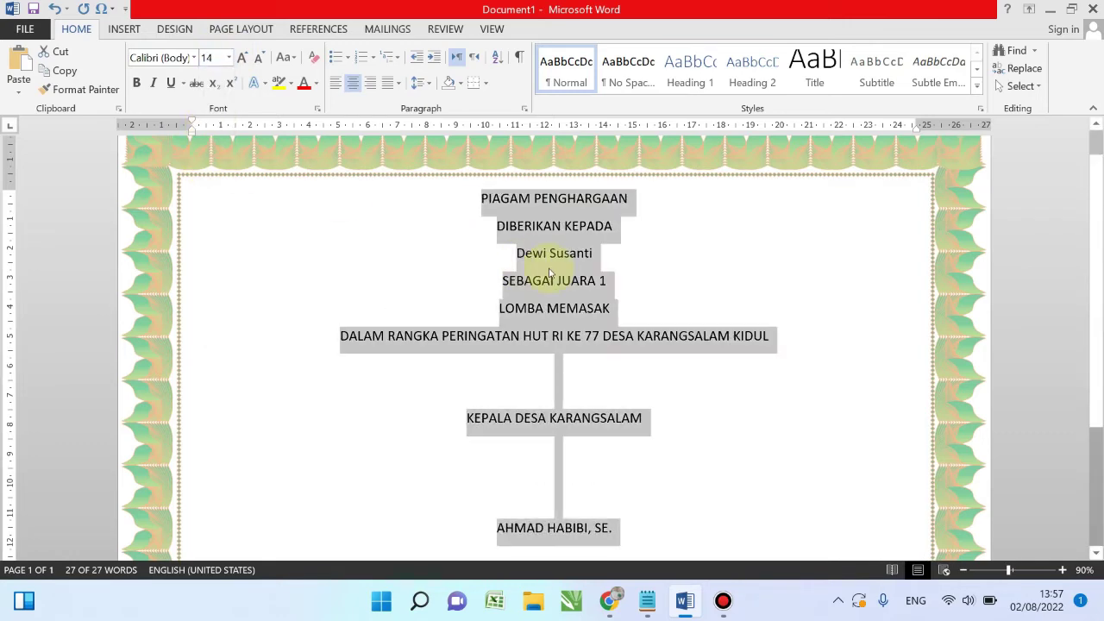
pyautogui.click(533, 226)
# Make the PIAGAM PENGHARGAAN title 36 pt in the Algerian font
pyautogui.moveTo(478, 196); pyautogui.dragTo(581, 190)
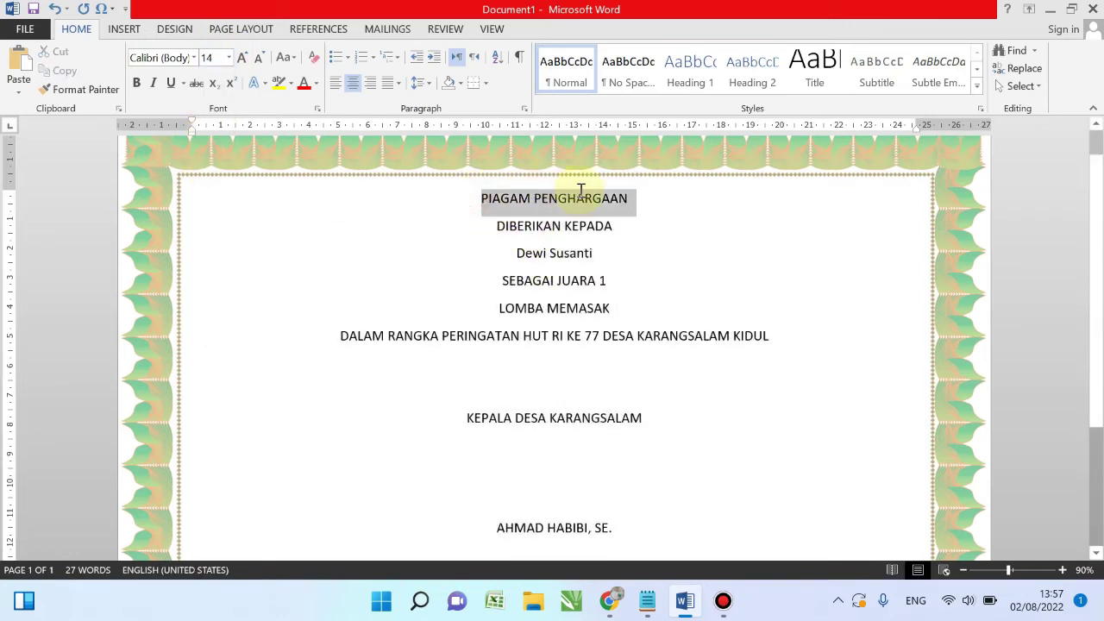
pyautogui.click(232, 58)
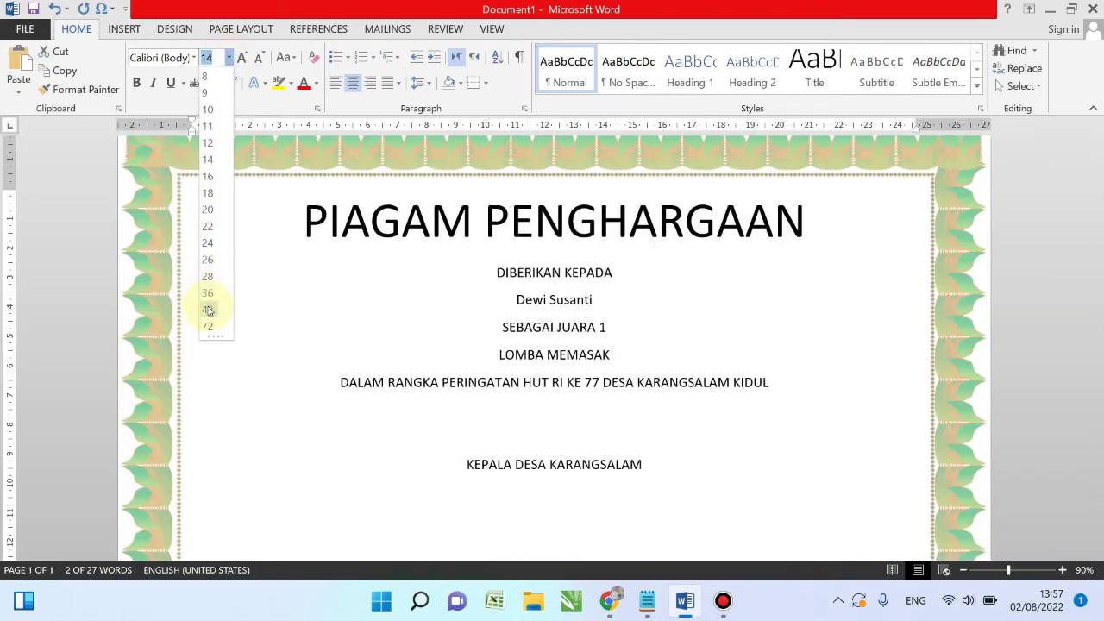
pyautogui.click(207, 294)
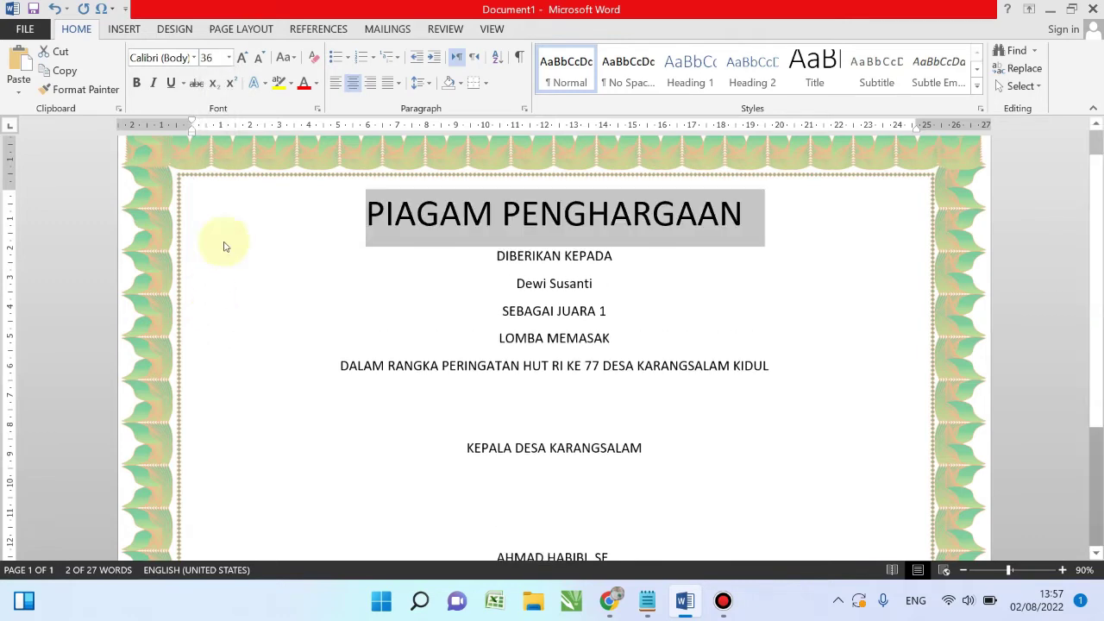
pyautogui.click(195, 58)
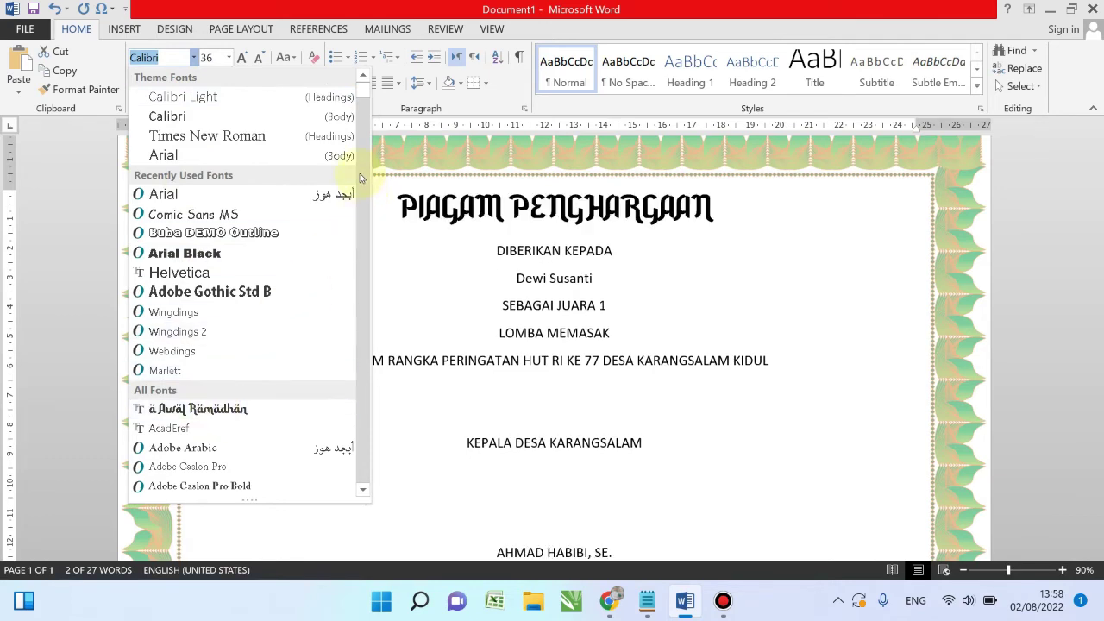
pyautogui.moveTo(364, 77); pyautogui.dragTo(363, 117)
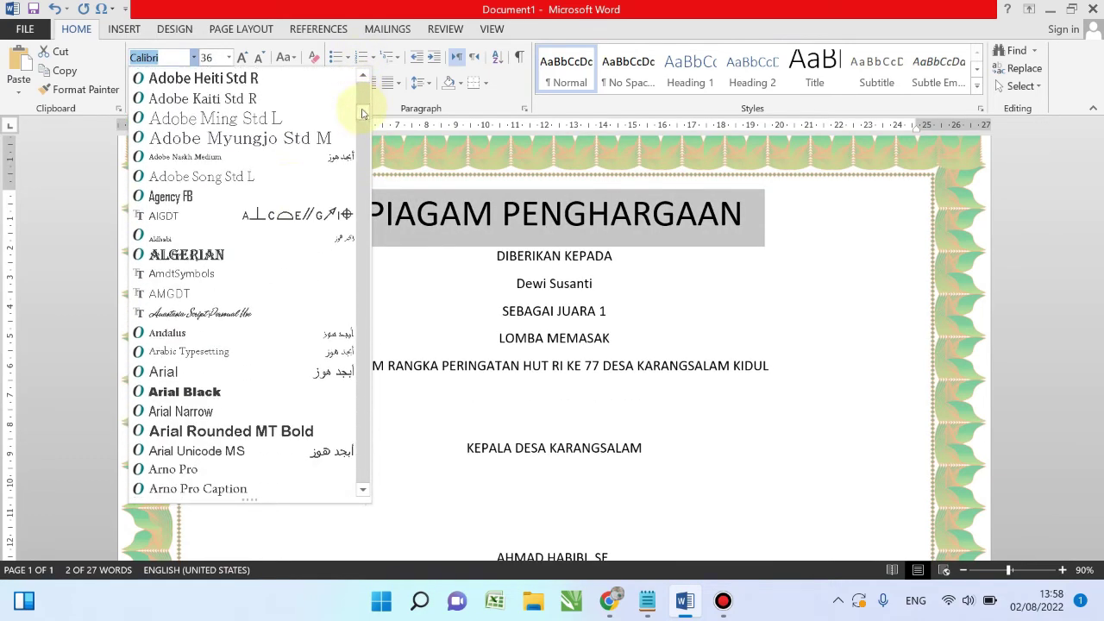
pyautogui.click(198, 256)
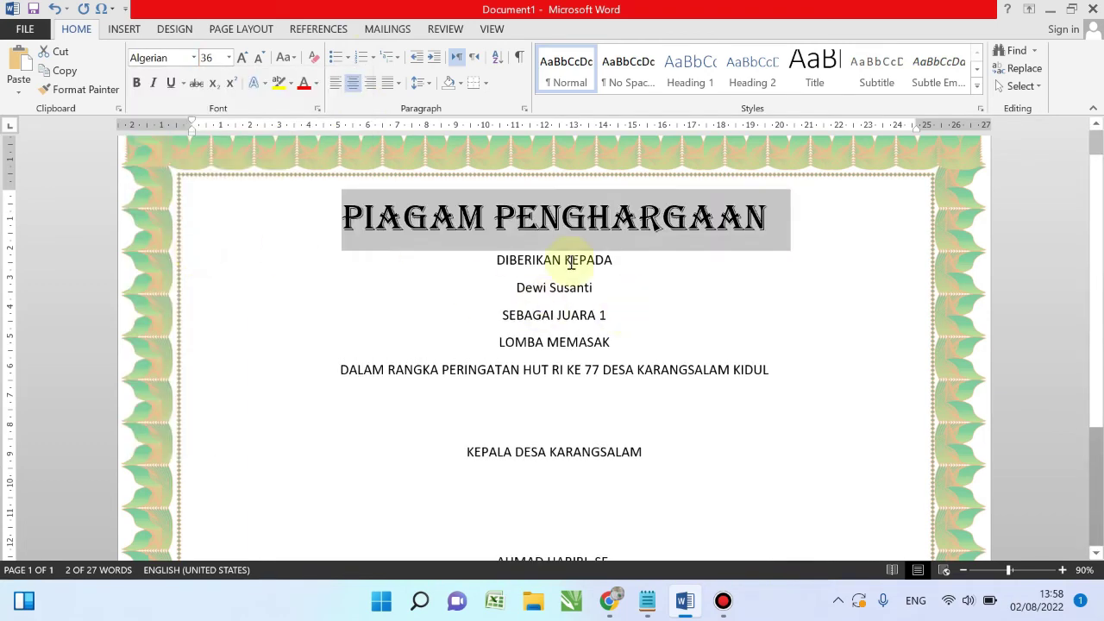
# Make DIBERIKAN KEPADA bold and grow it from 14 to 16 pt
pyautogui.click(503, 271)
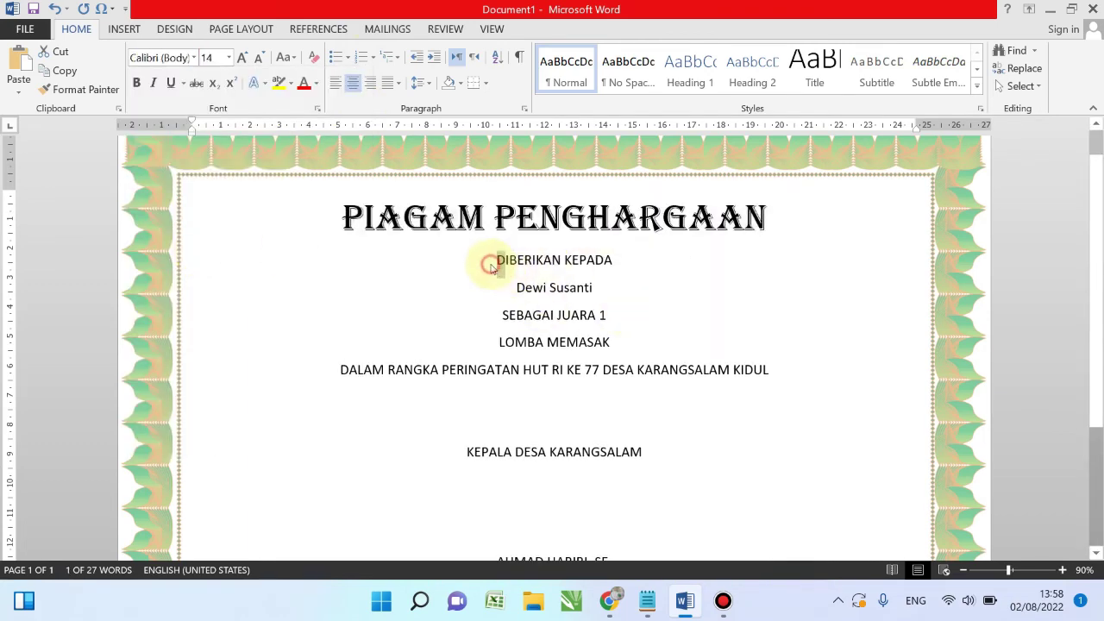
pyautogui.moveTo(493, 259); pyautogui.dragTo(626, 259)
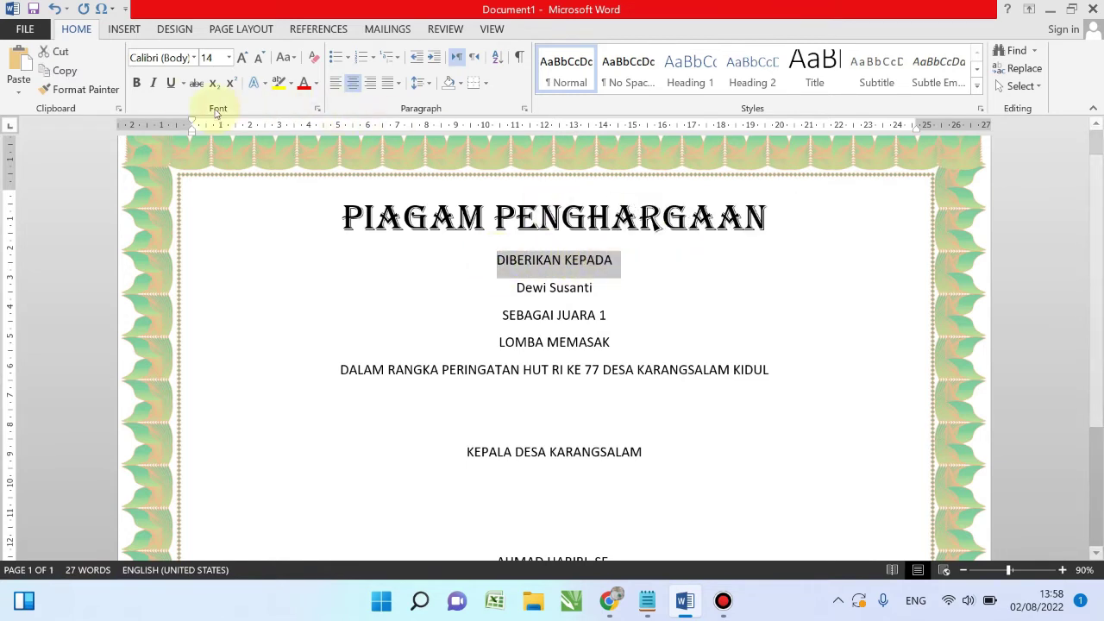
pyautogui.click(138, 84)
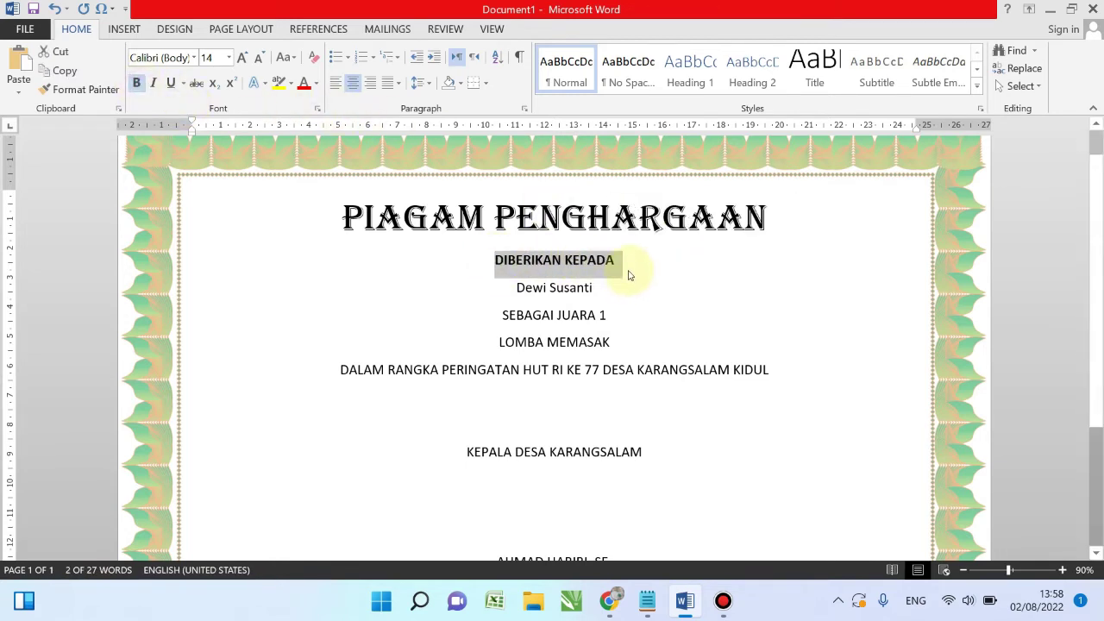
pyautogui.click(243, 59)
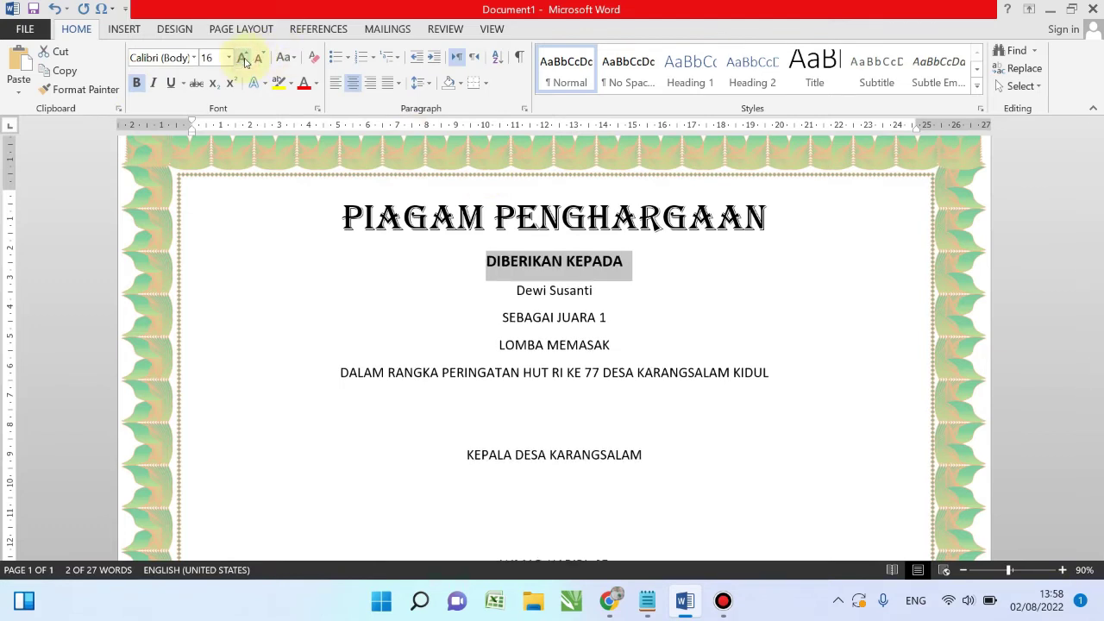
# Format the recipient's name as 28 pt, bold and underlined
pyautogui.click(531, 293)
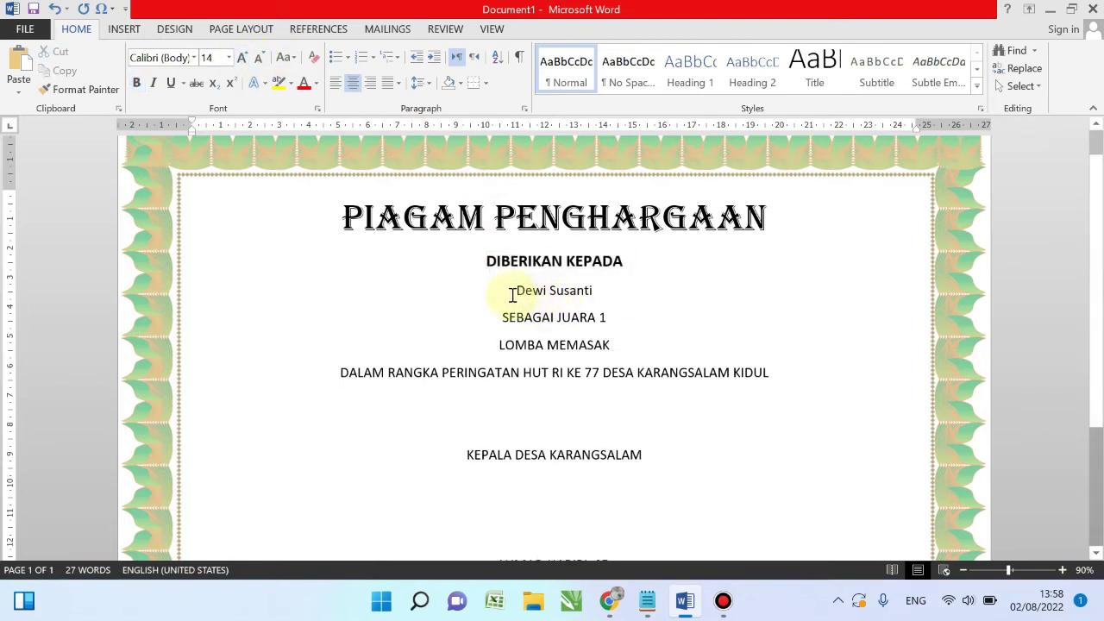
pyautogui.moveTo(513, 295); pyautogui.dragTo(616, 291)
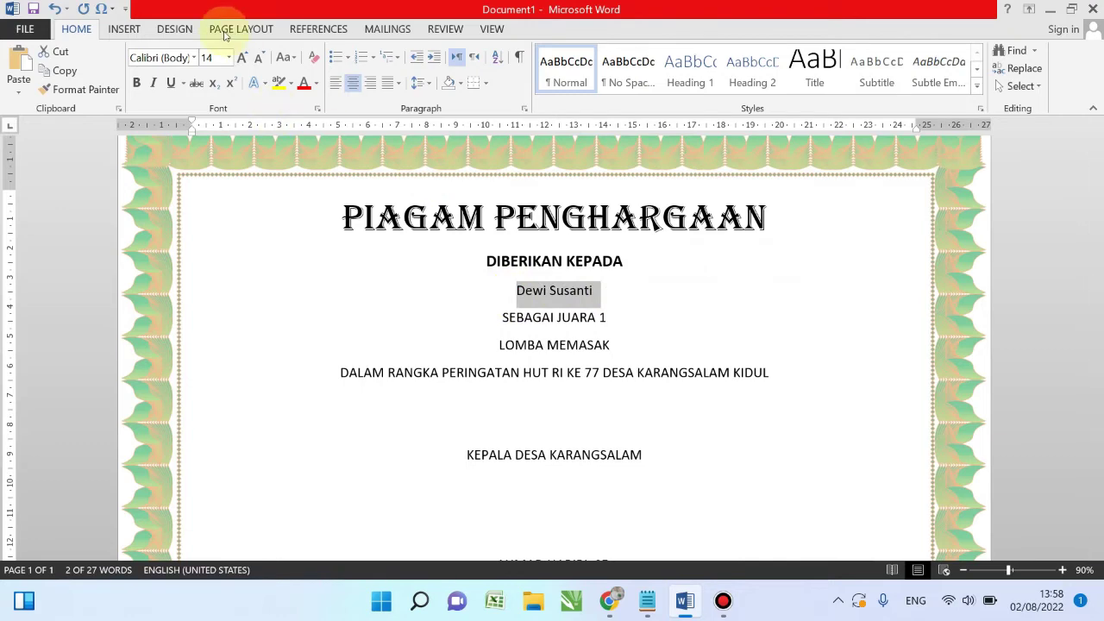
pyautogui.click(229, 59)
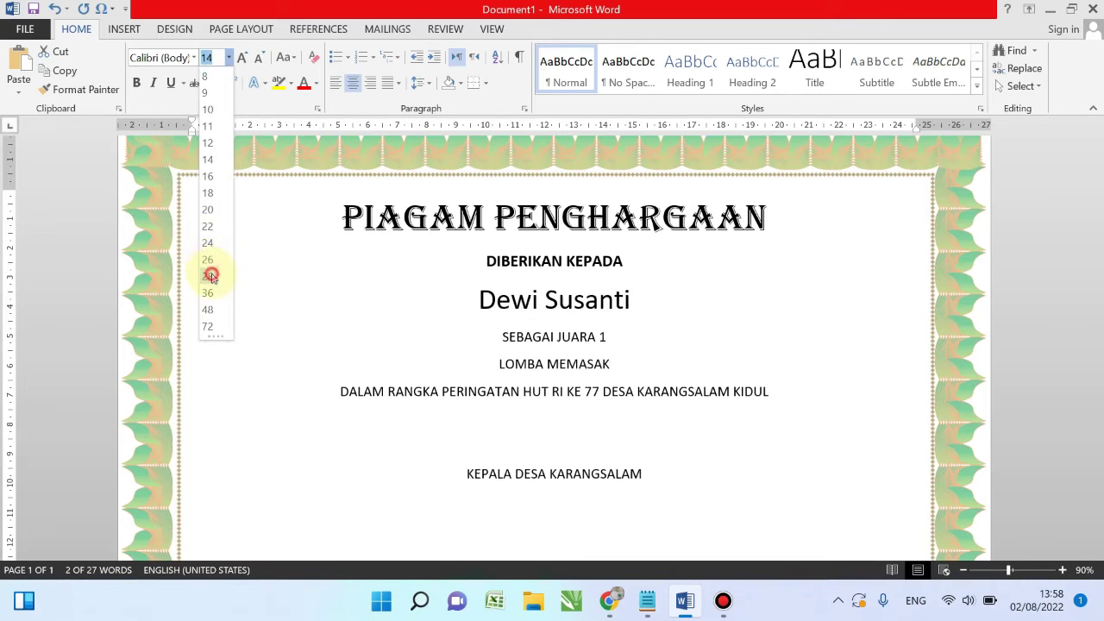
pyautogui.click(210, 276)
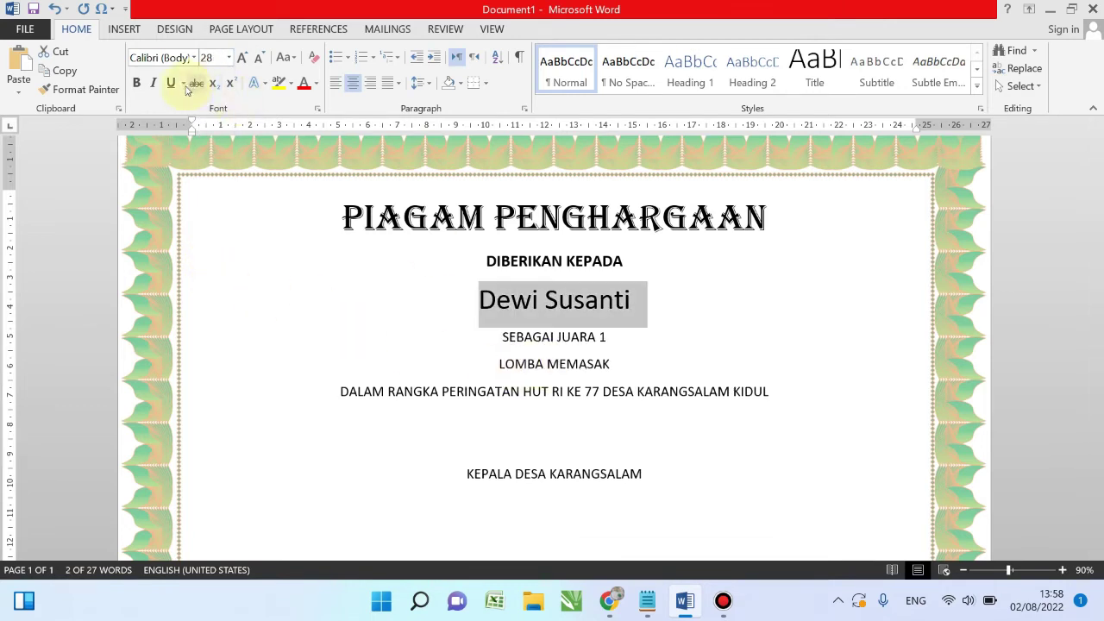
pyautogui.click(136, 86)
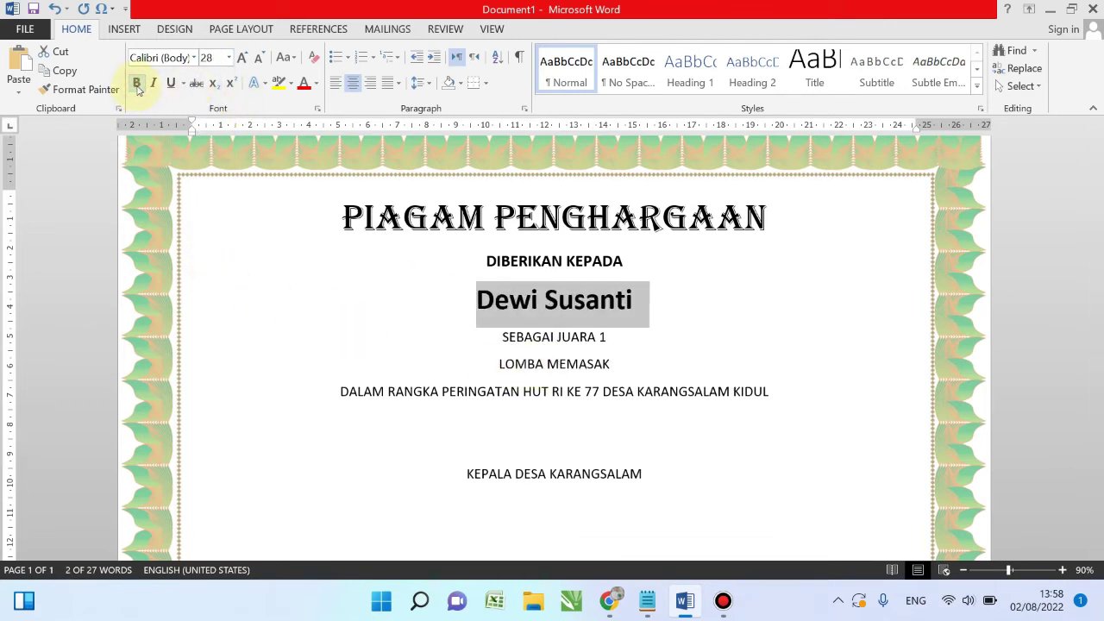
pyautogui.click(171, 85)
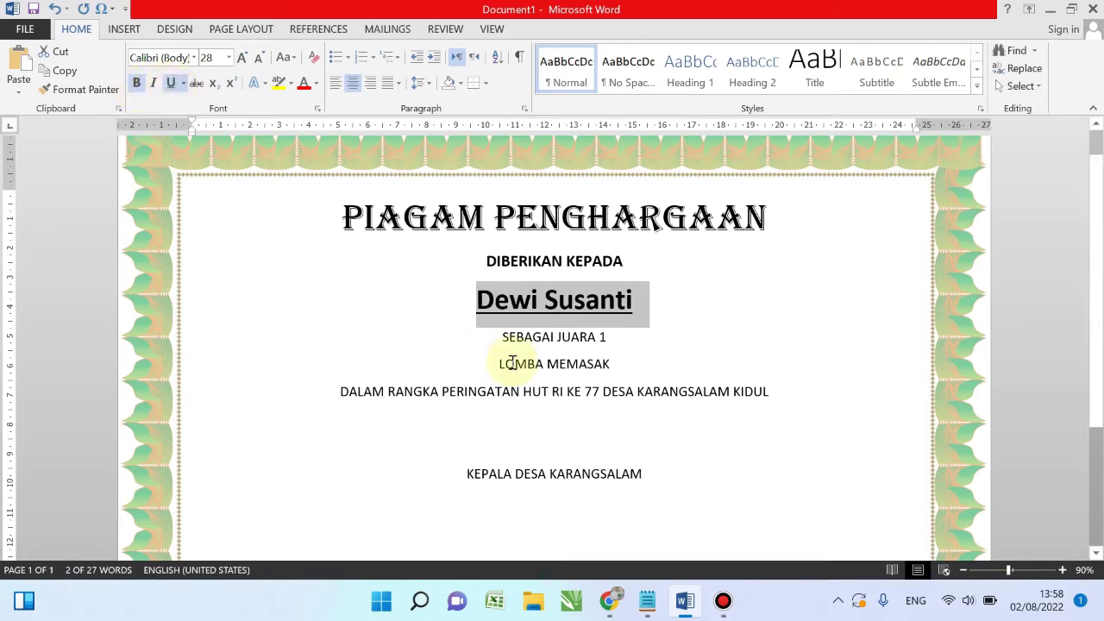
pyautogui.click(501, 339)
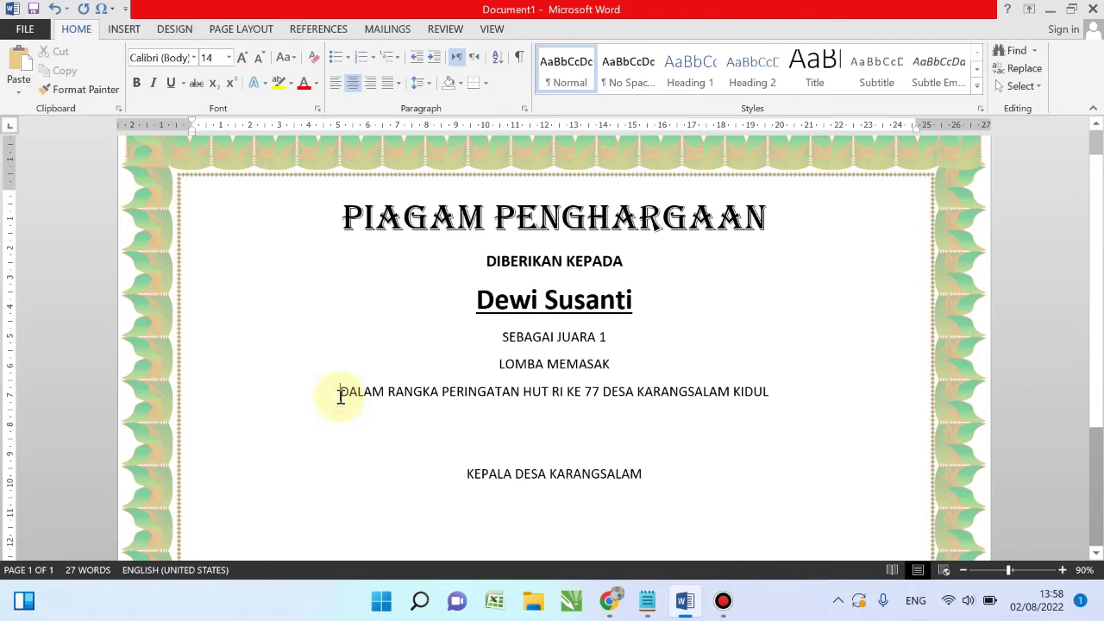
# Append 'Kecamatan Kedungbanteng' after KIDUL on the event line
pyautogui.moveTo(341, 395); pyautogui.dragTo(770, 396)
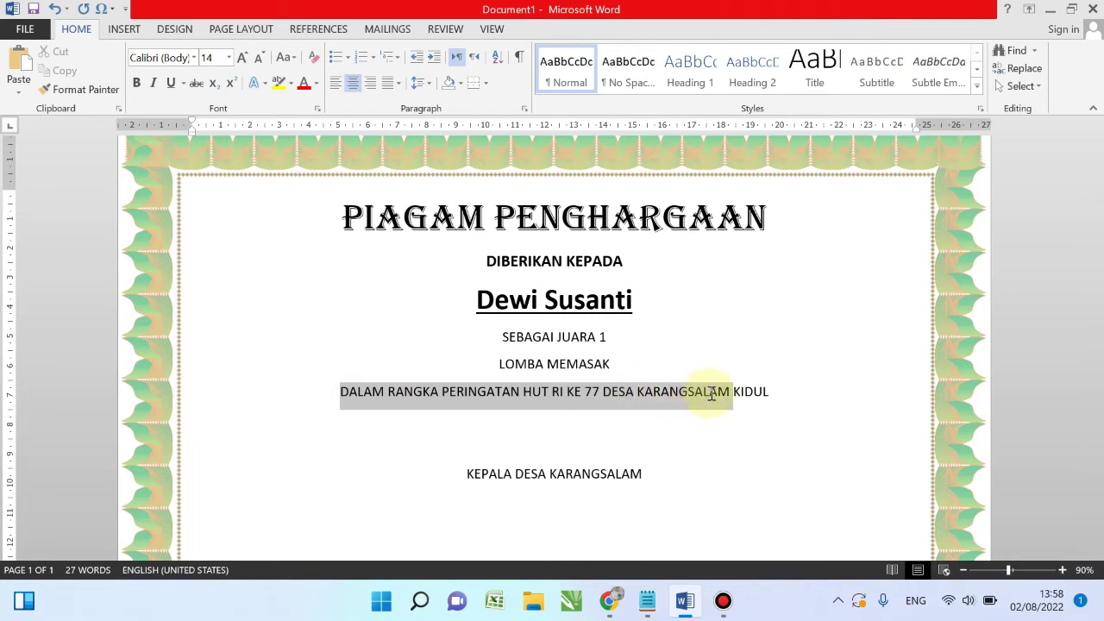
pyautogui.click(770, 396)
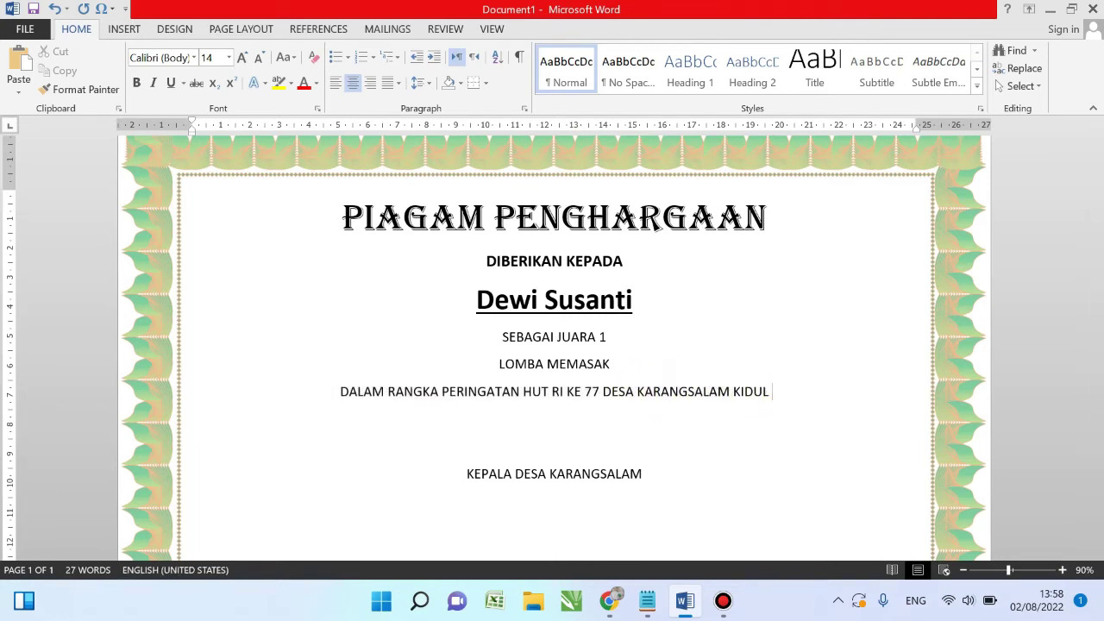
pyautogui.write('Kecam')
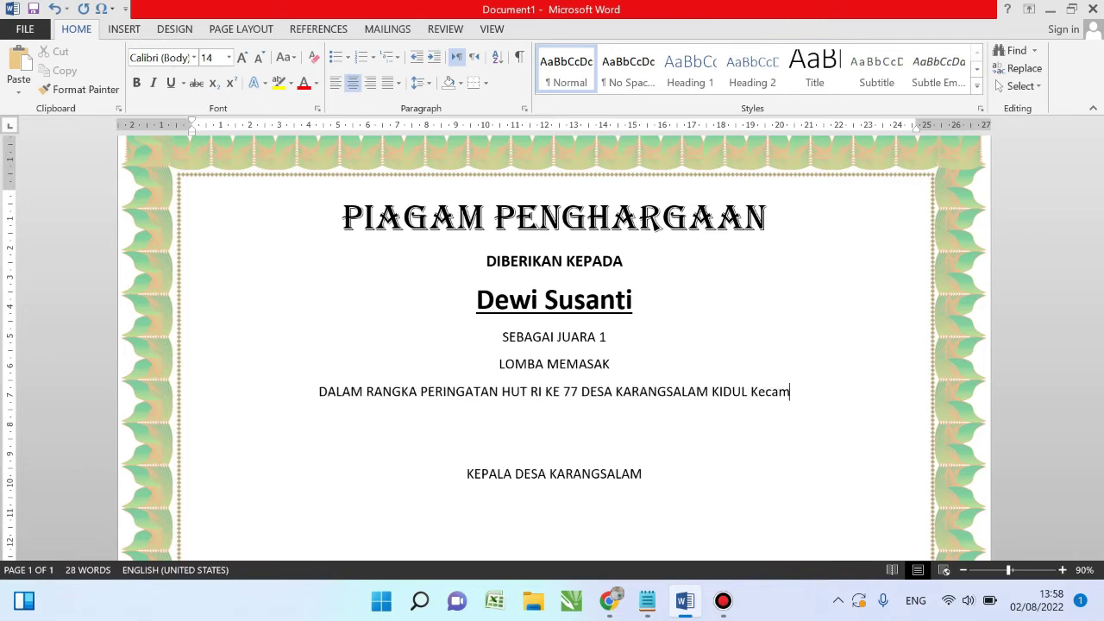
pyautogui.write('atan ')
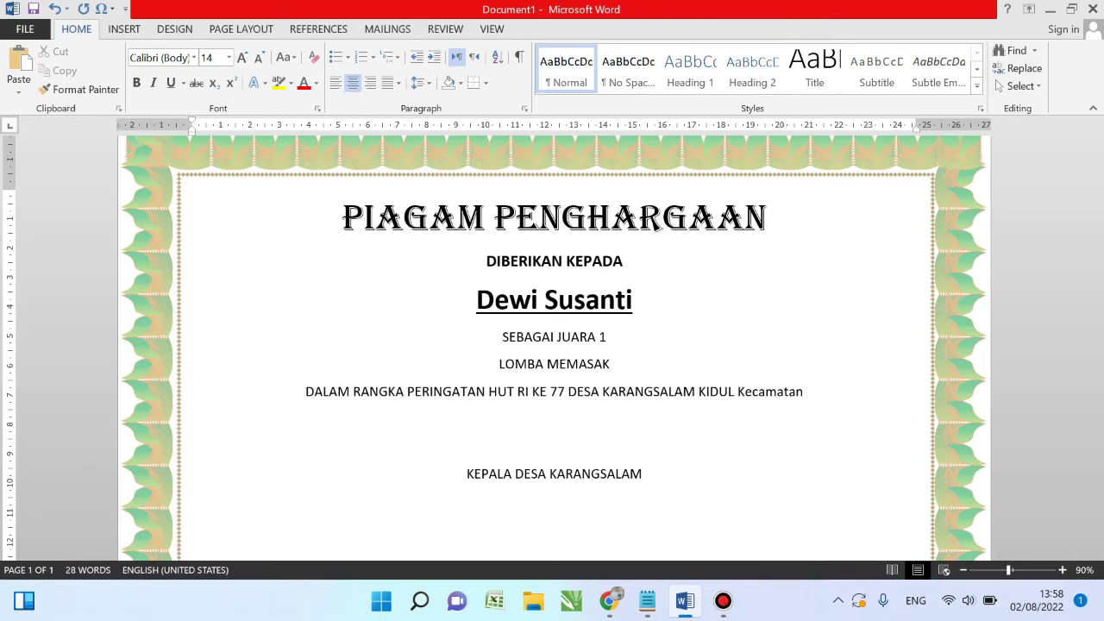
pyautogui.write('K')
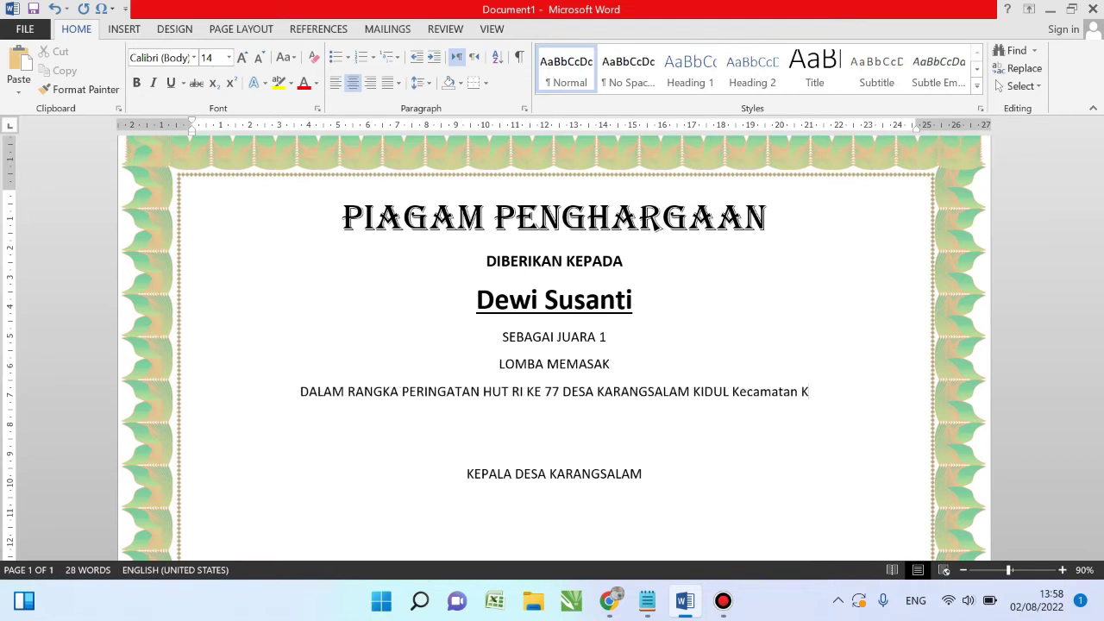
pyautogui.write('edungbante')
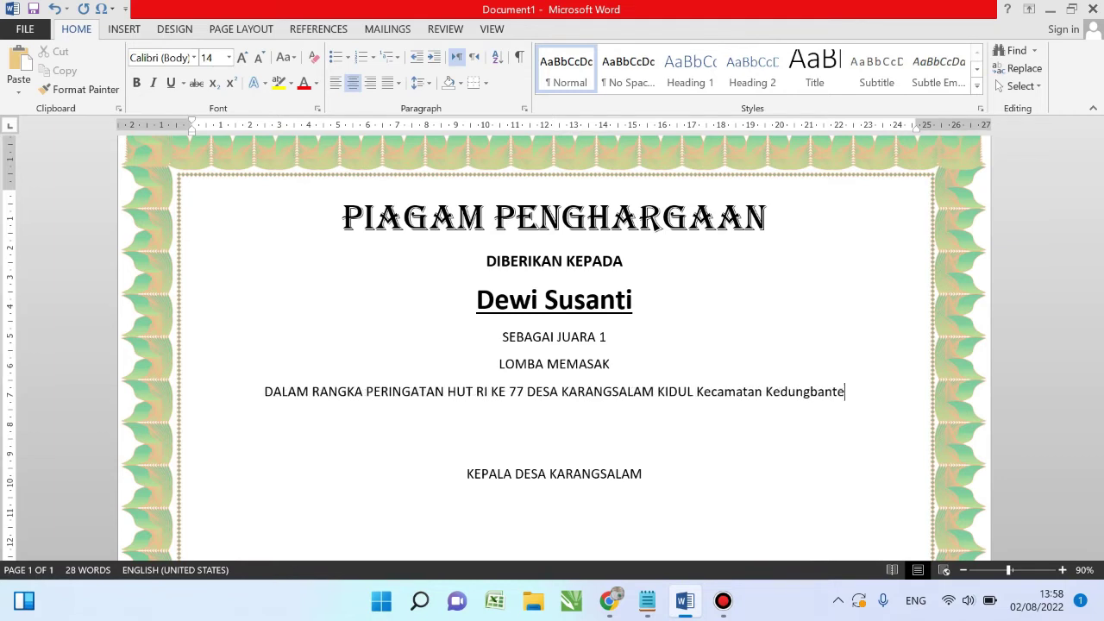
pyautogui.write('ng')
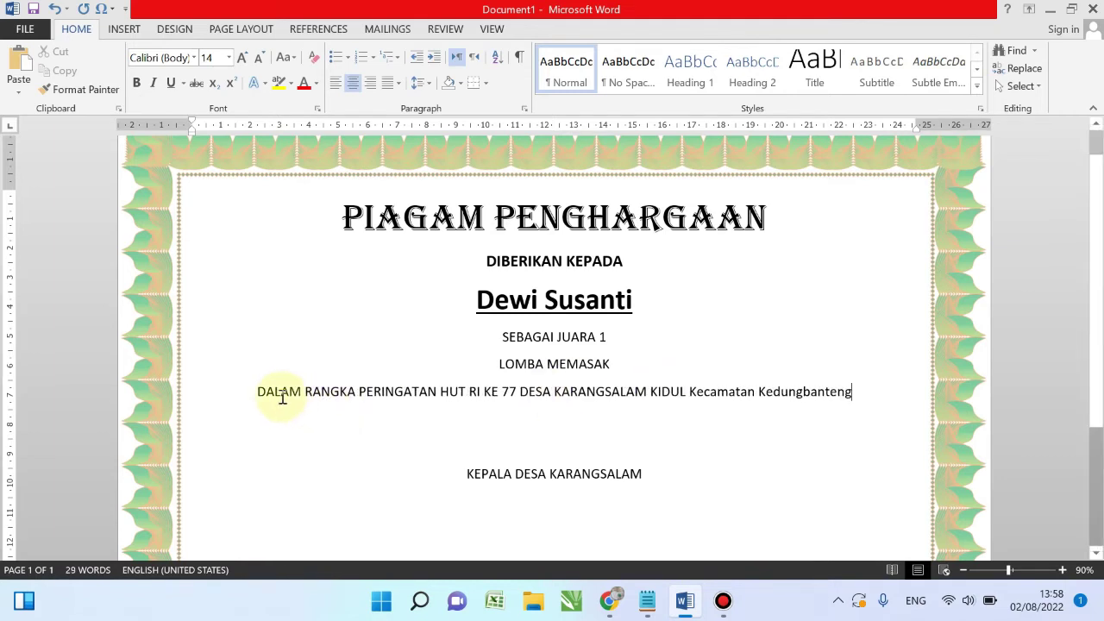
# Change the whole event line to Capitalize Each Word case
pyautogui.moveTo(259, 393); pyautogui.dragTo(871, 401)
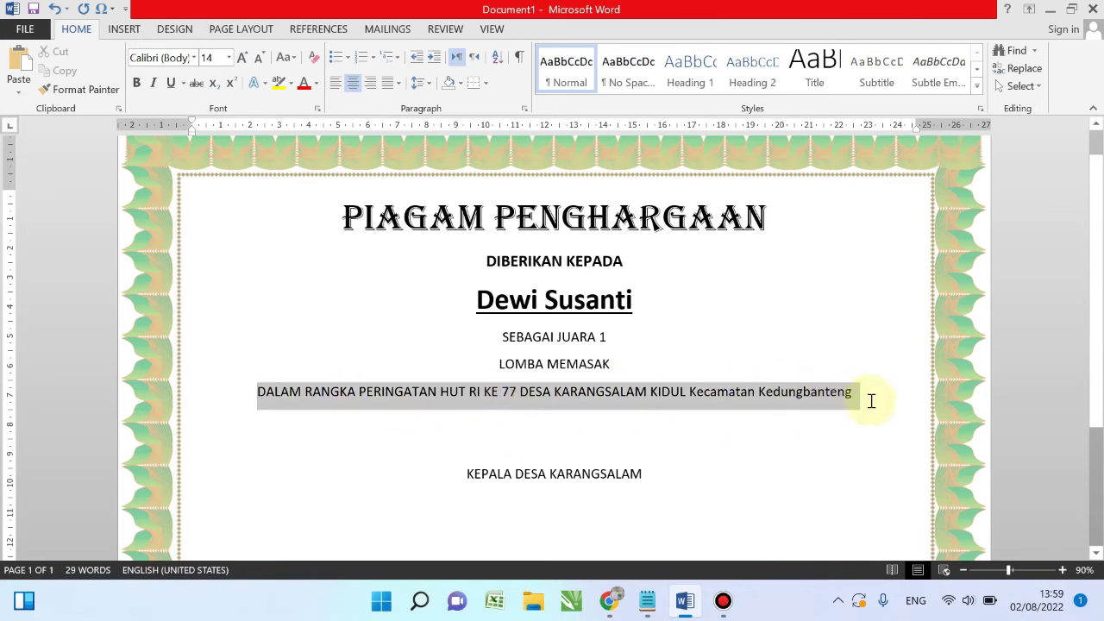
pyautogui.click(290, 60)
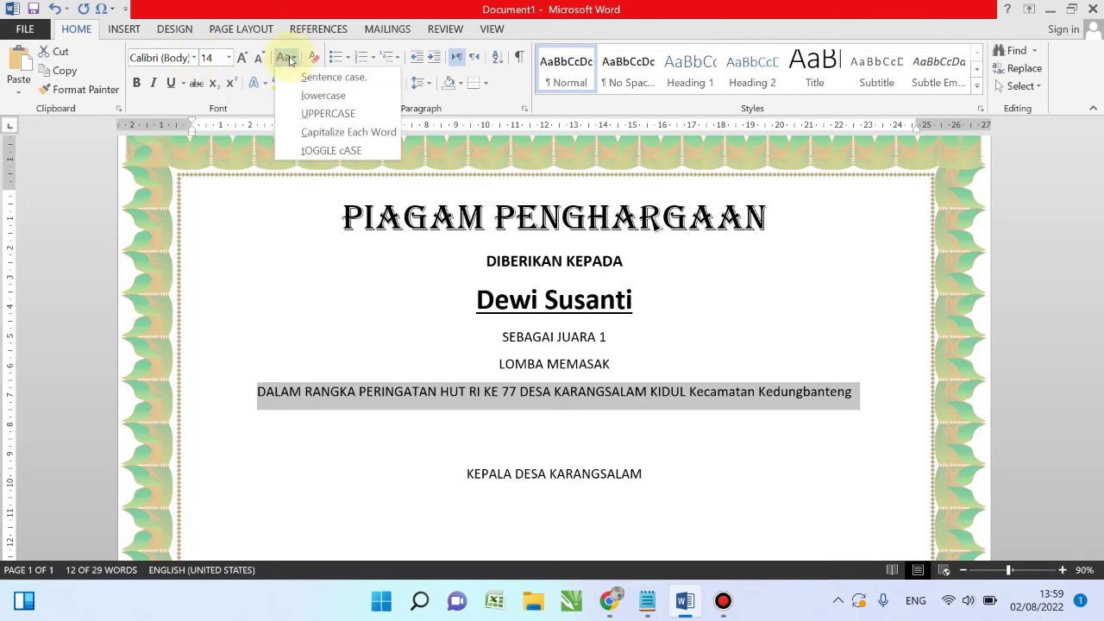
pyautogui.click(374, 133)
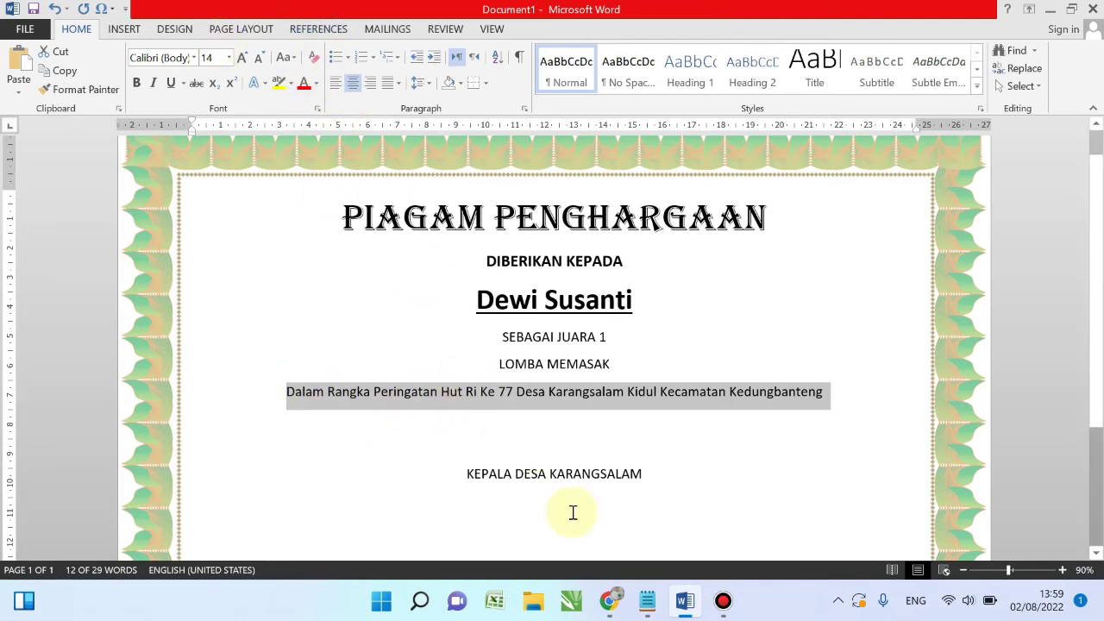
pyautogui.click(649, 459)
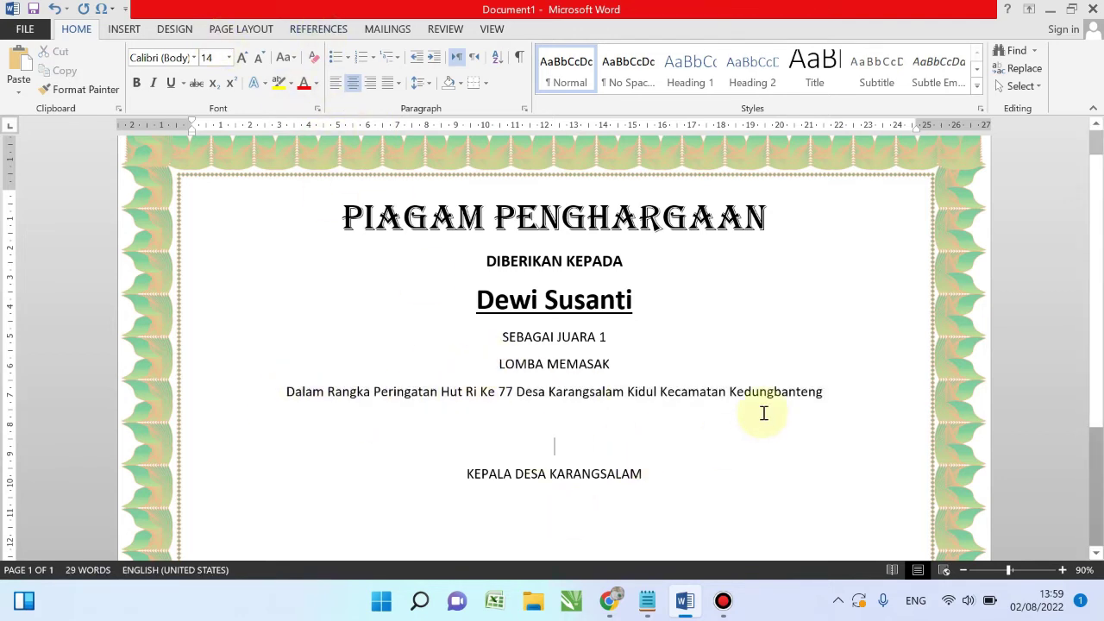
# Rearrange the blank lines before KEPALA DESA KARANGSALAM, removing an extra one
pyautogui.moveTo(1099, 286); pyautogui.dragTo(1100, 420)
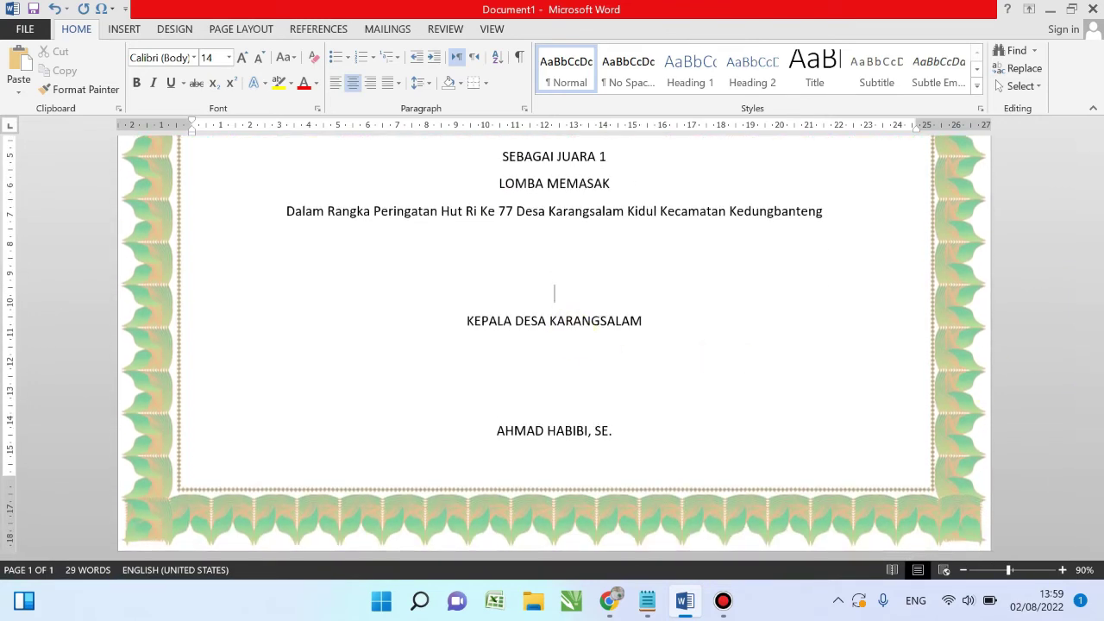
pyautogui.press('Return')
pyautogui.click(549, 400)
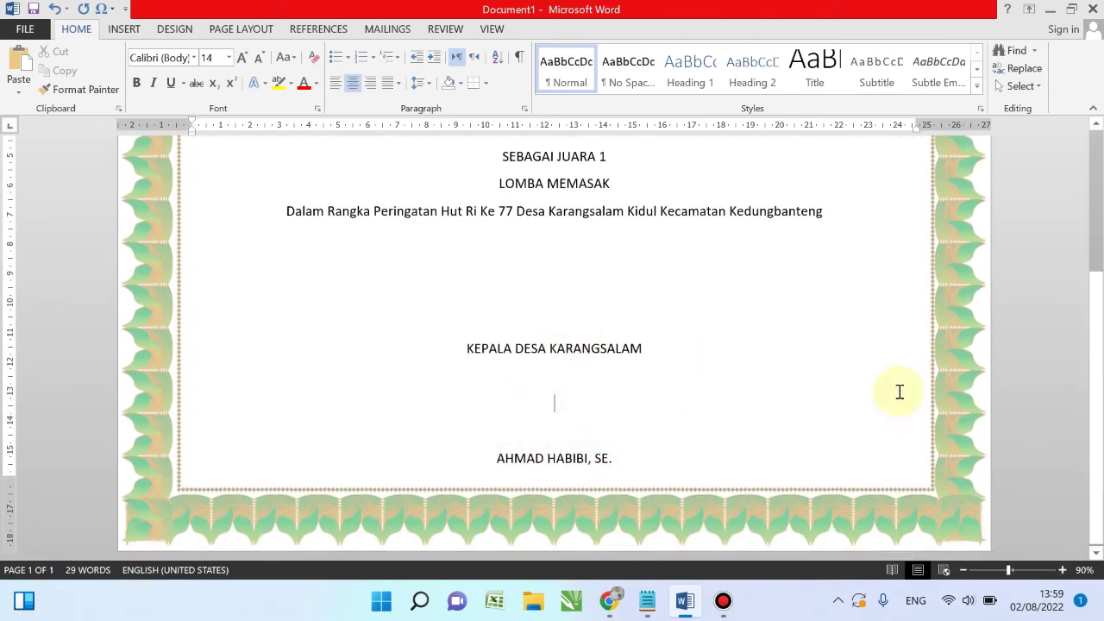
pyautogui.click(572, 256)
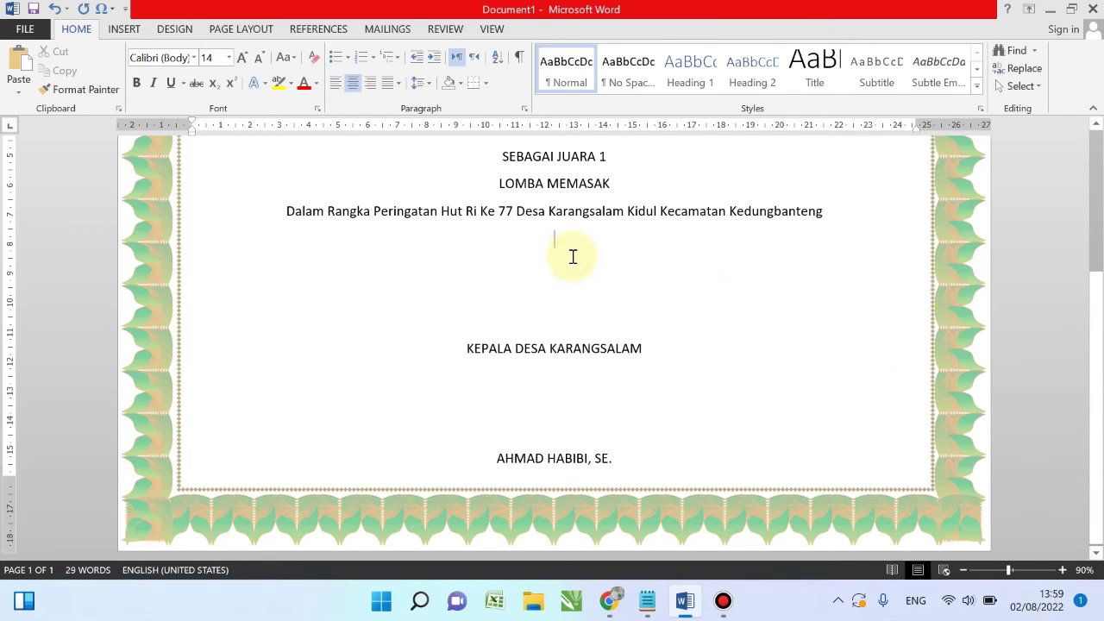
pyautogui.press('Delete')
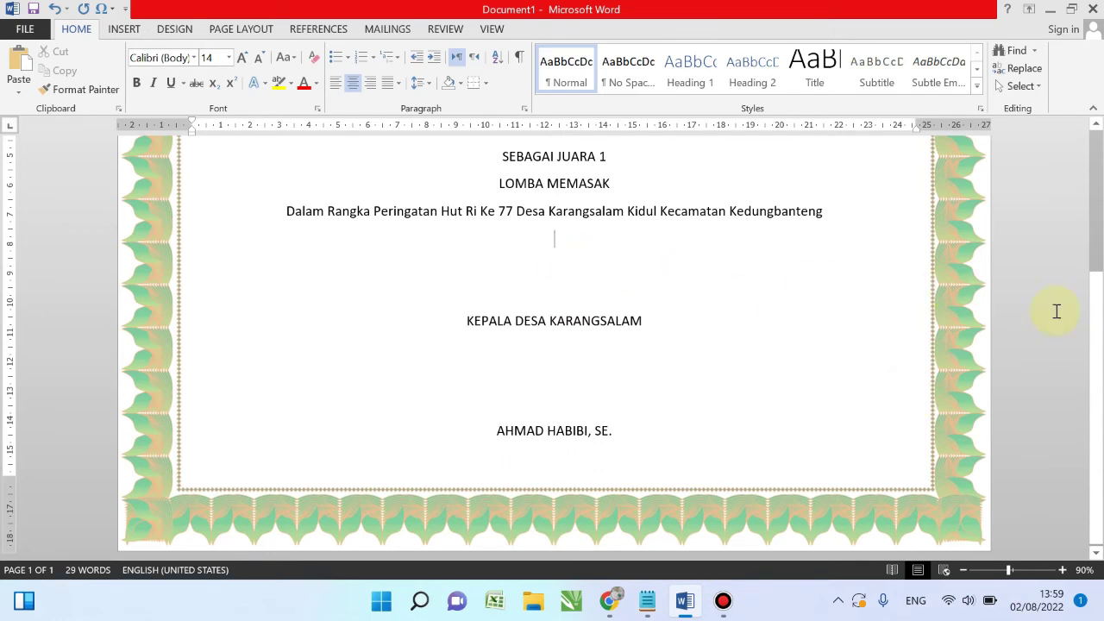
# Add a 24 pt empty line above the PIAGAM PENGHARGAAN title
pyautogui.scroll(5, 1095, 269)
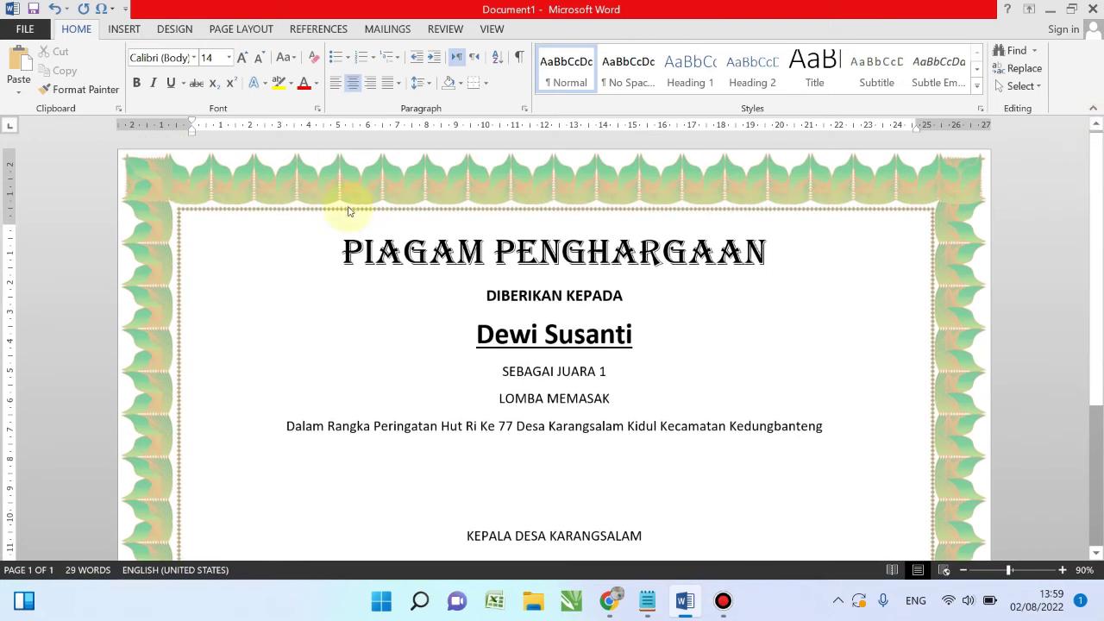
pyautogui.click(471, 330)
pyautogui.click(475, 297)
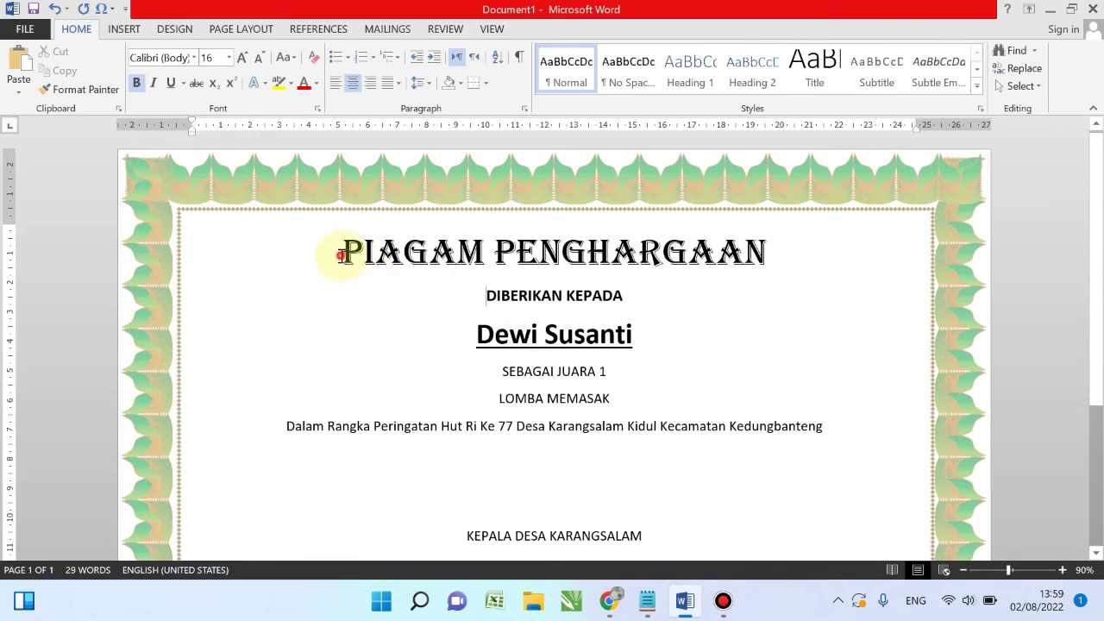
pyautogui.click(341, 254)
pyautogui.press('Return')
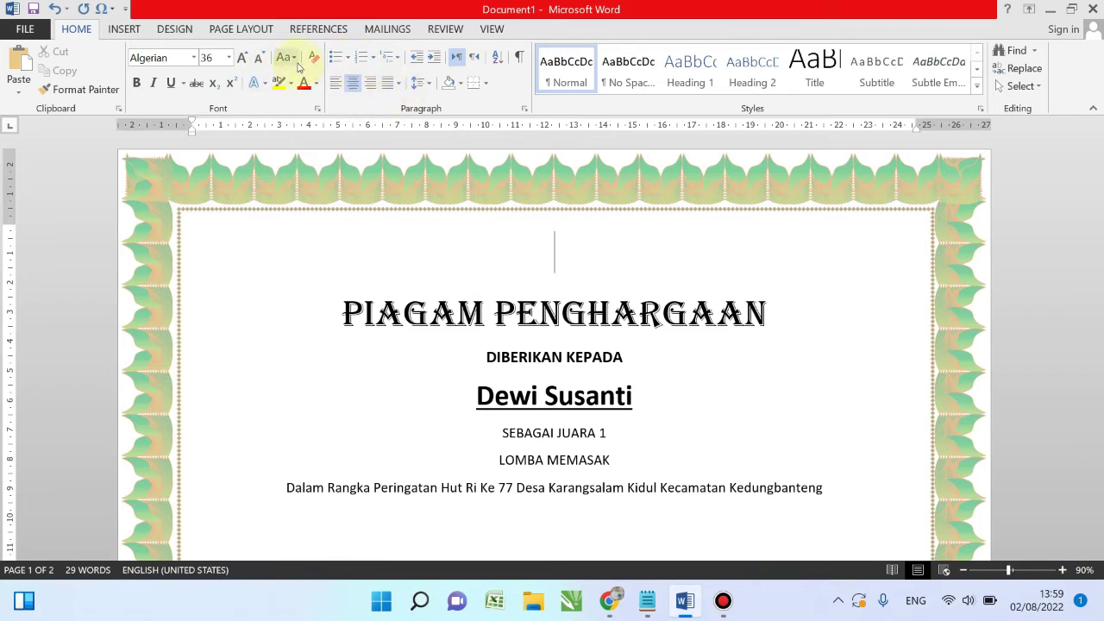
pyautogui.click(230, 59)
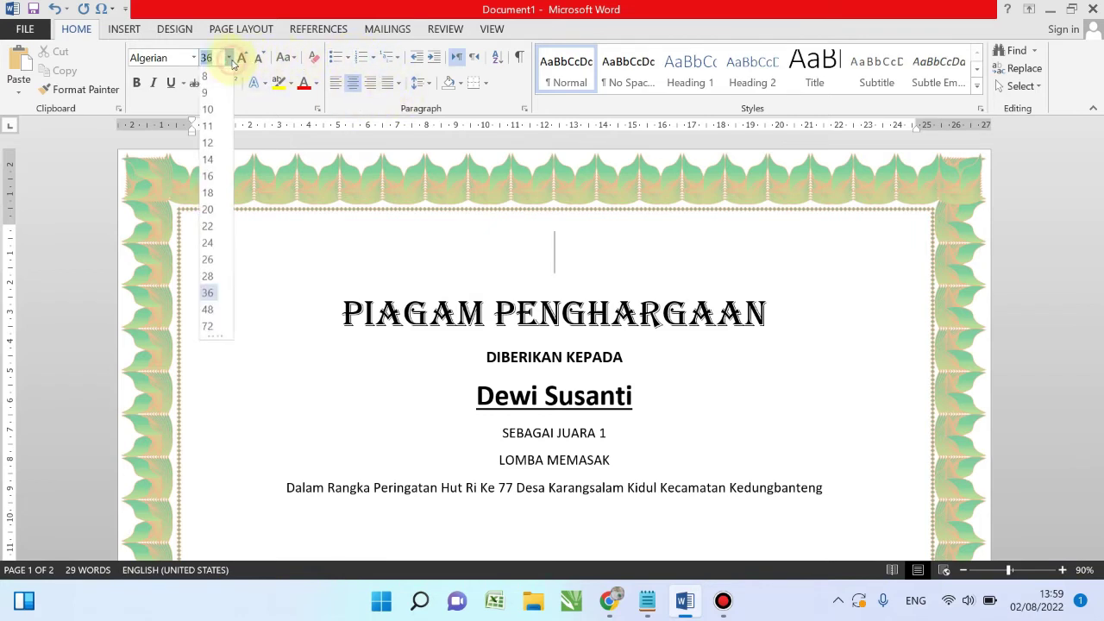
pyautogui.click(208, 243)
# Add a blank line above SEBAGAI JUARA 1 and delete empty lines above KEPALA DESA KARANGSALAM
pyautogui.click(457, 344)
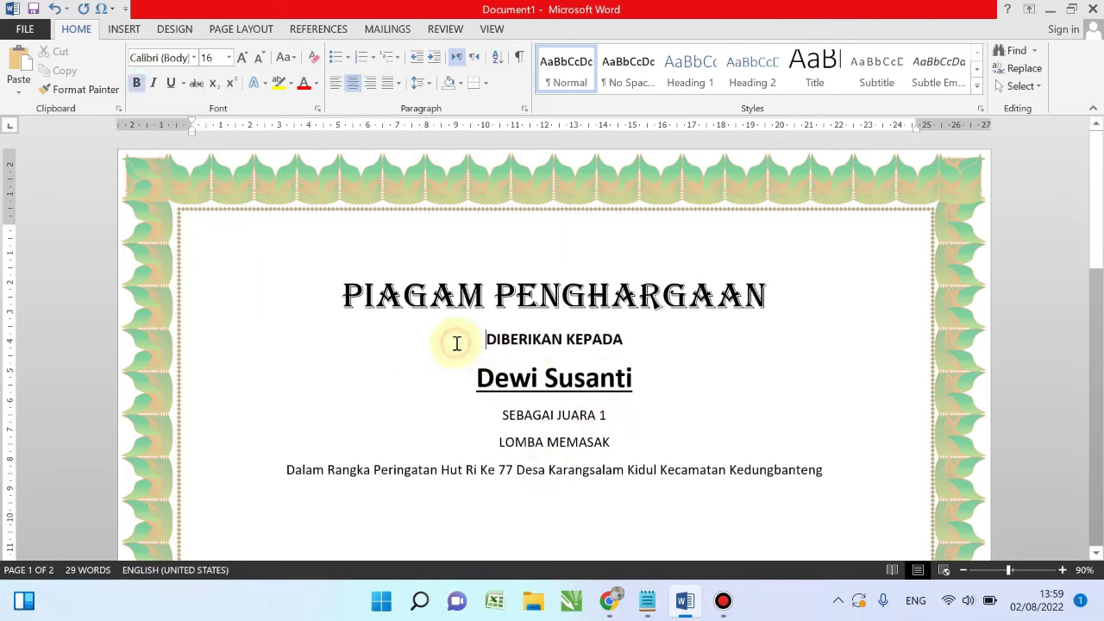
pyautogui.click(483, 420)
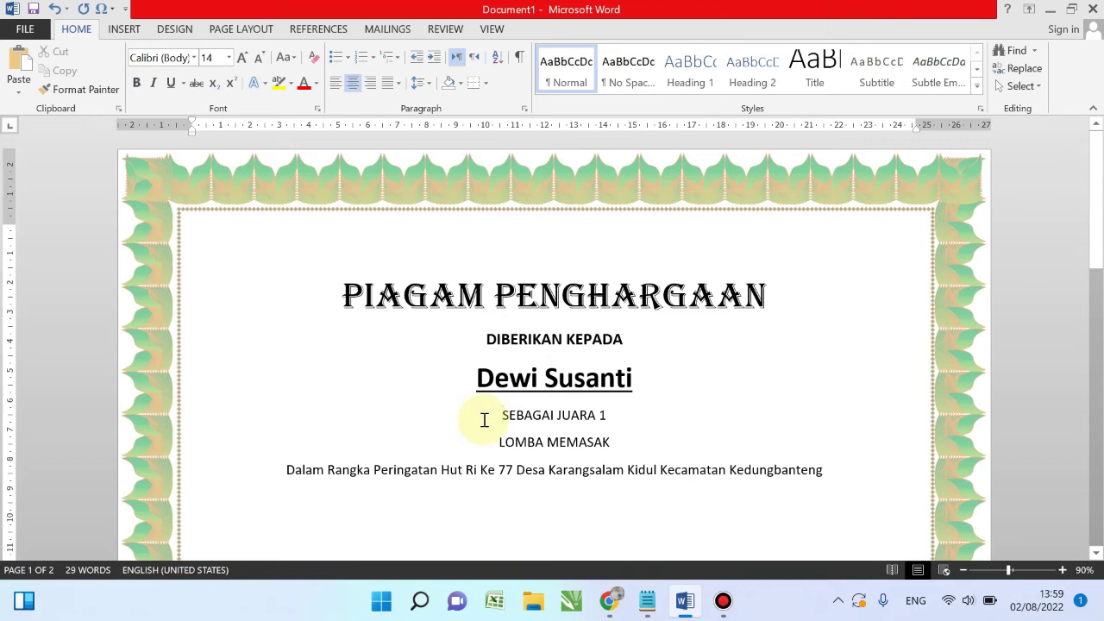
pyautogui.press('Return')
pyautogui.click(1101, 249)
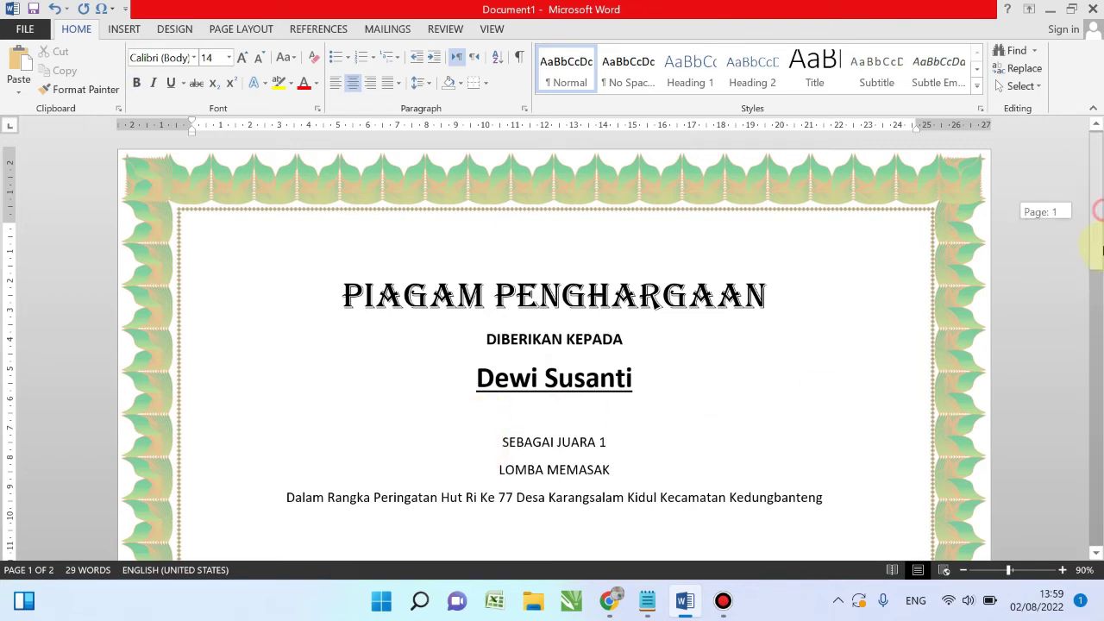
pyautogui.moveTo(1101, 248); pyautogui.dragTo(1097, 285)
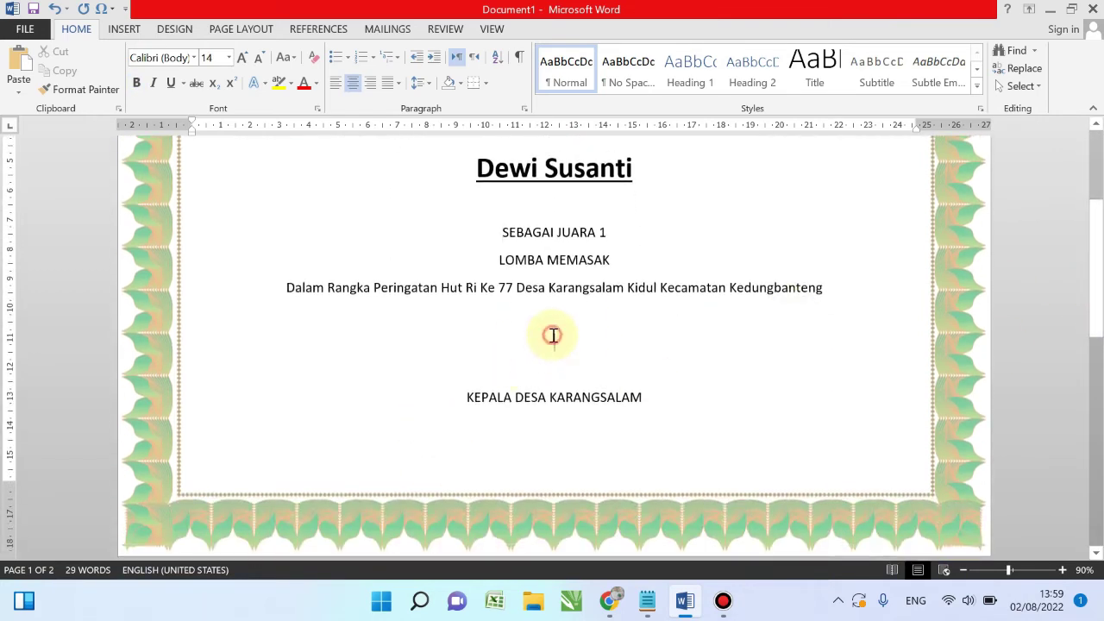
pyautogui.press('Delete')
pyautogui.press('Delete')
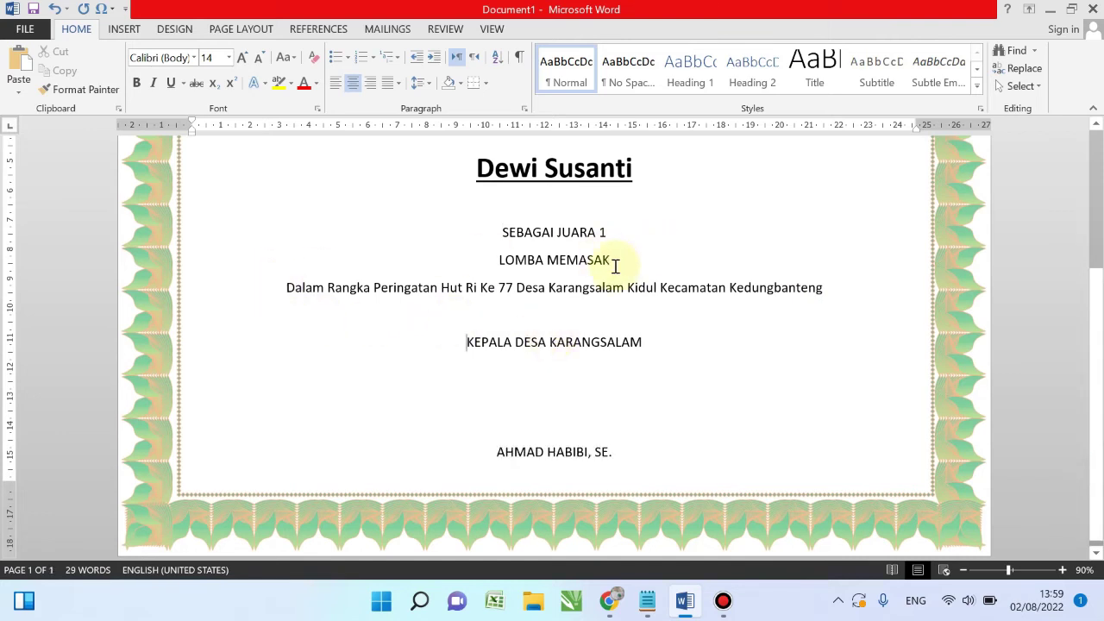
pyautogui.moveTo(575, 260); pyautogui.dragTo(500, 259)
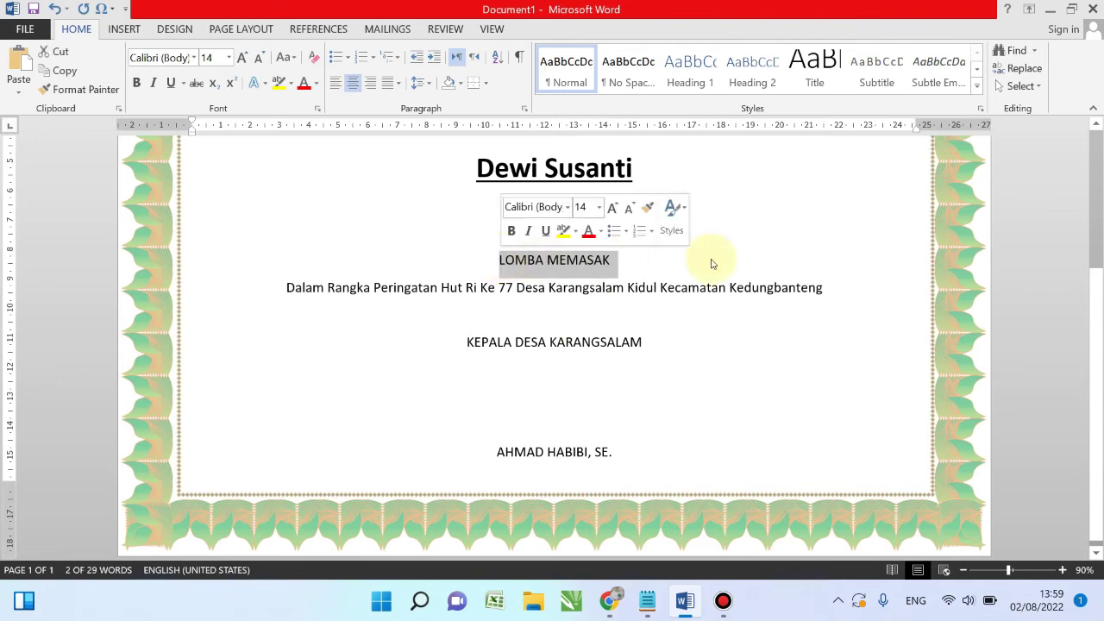
# Try LOMBA MEMASAK at 24 pt, then enlarge SEBAGAI JUARA 1 to 28 pt
pyautogui.click(230, 59)
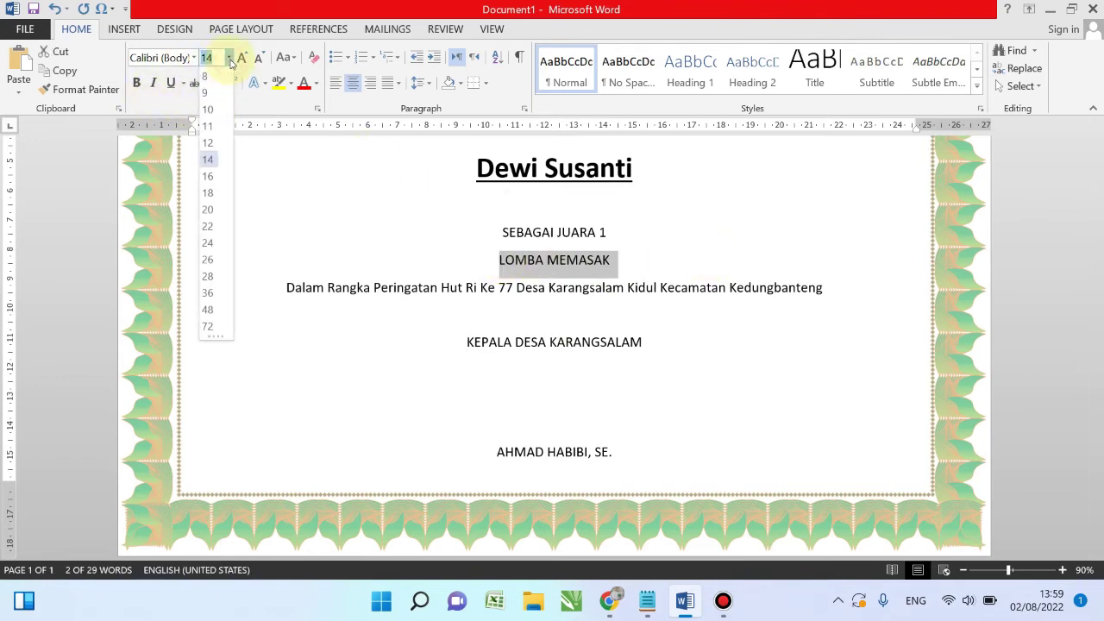
pyautogui.click(208, 245)
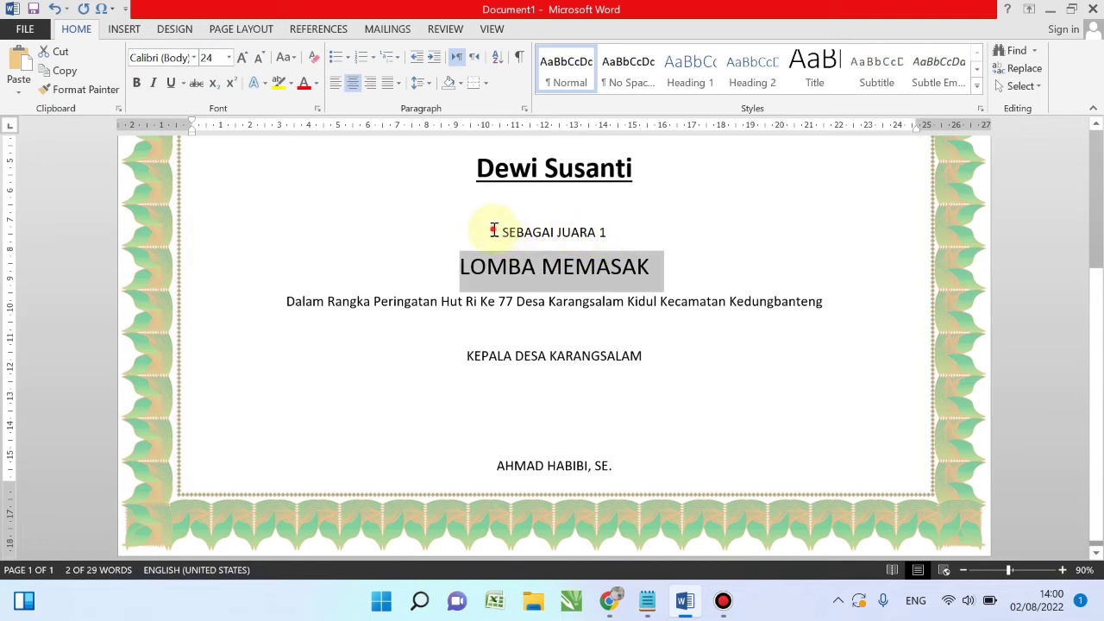
pyautogui.moveTo(494, 229); pyautogui.dragTo(614, 231)
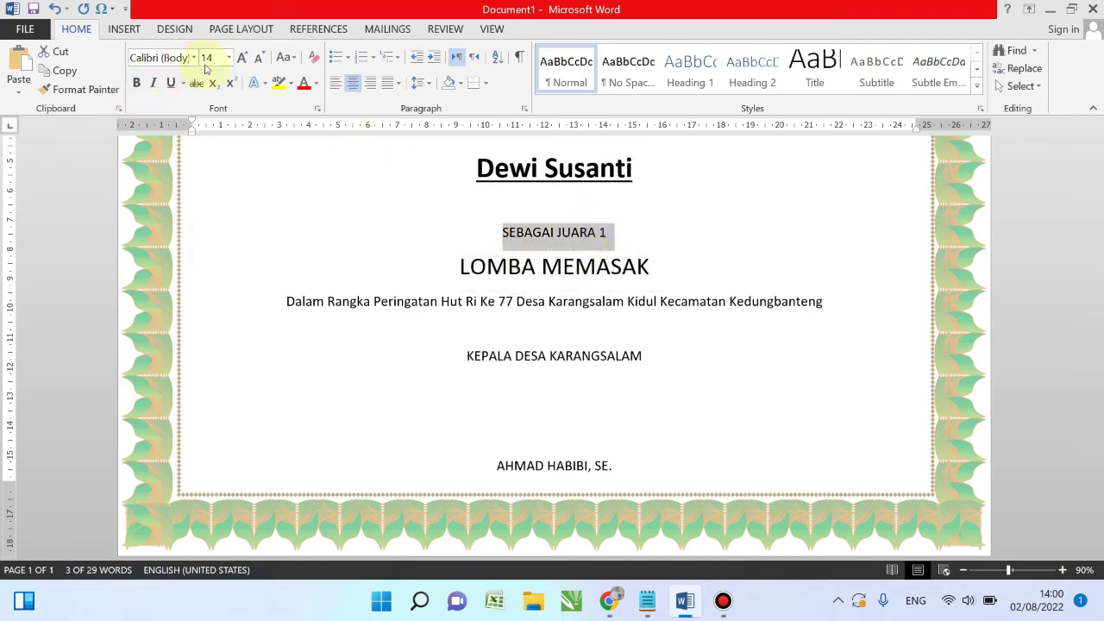
pyautogui.click(229, 59)
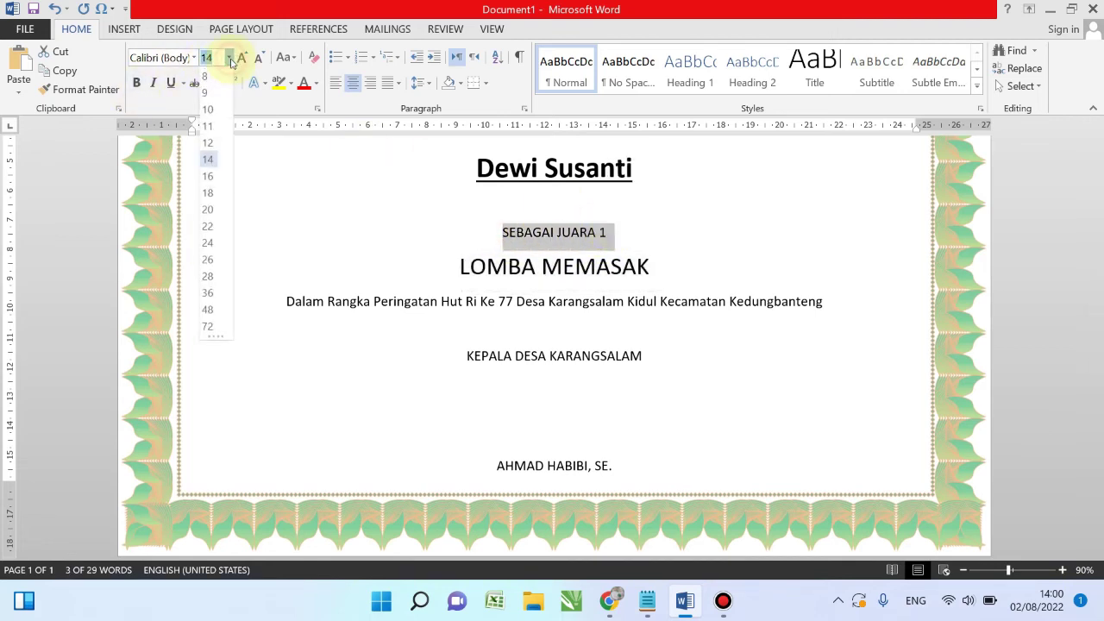
pyautogui.click(207, 277)
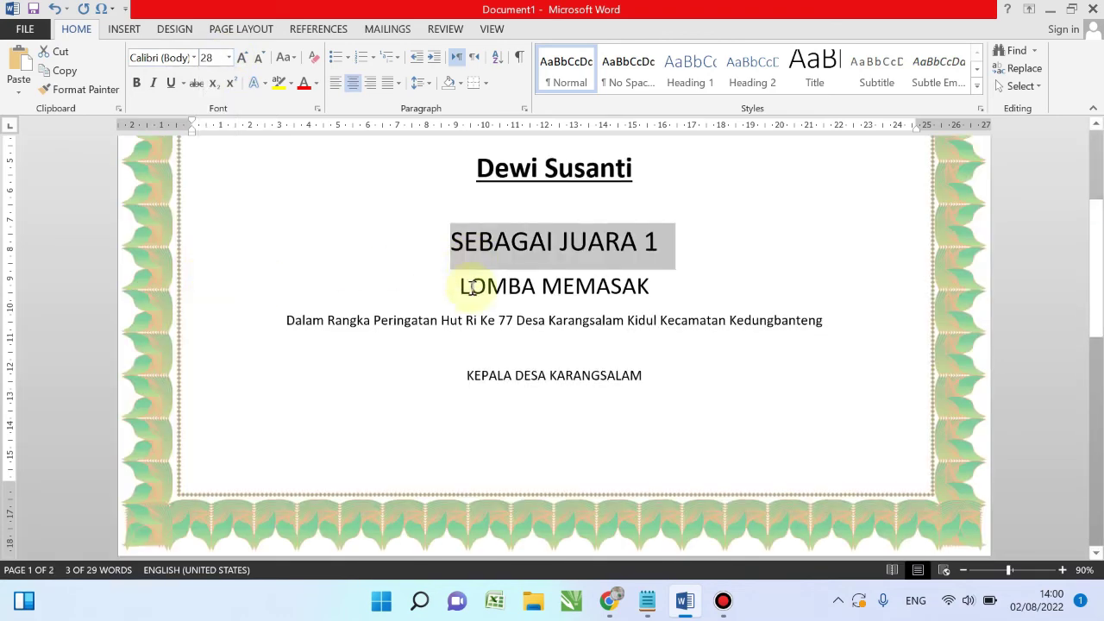
# Return LOMBA MEMASAK to 14 pt and make it bold
pyautogui.moveTo(460, 287); pyautogui.dragTo(673, 273)
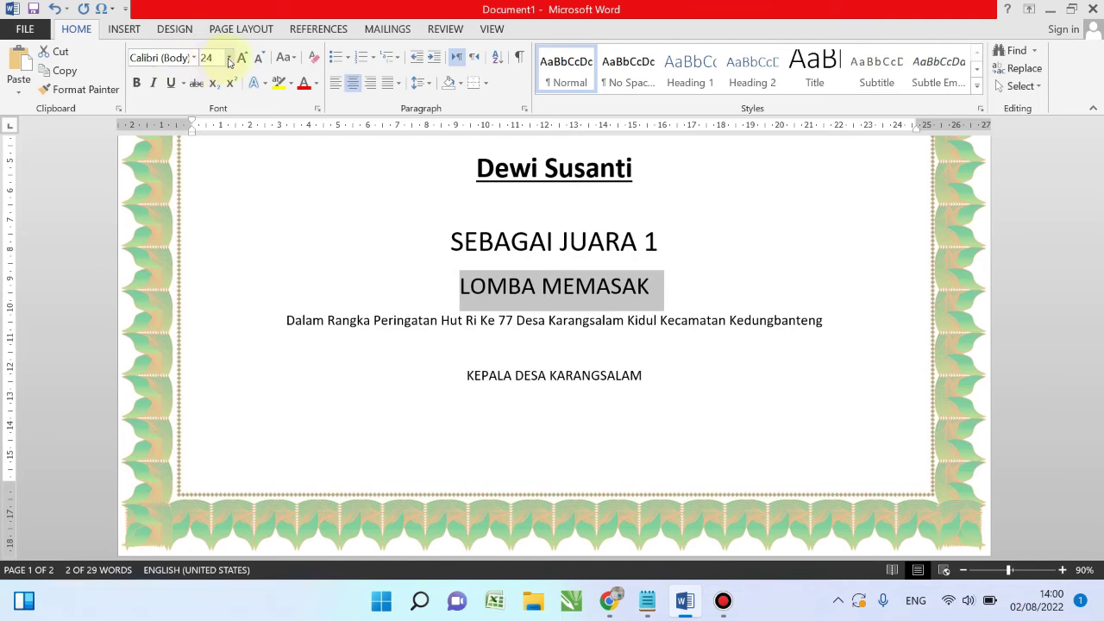
pyautogui.click(228, 61)
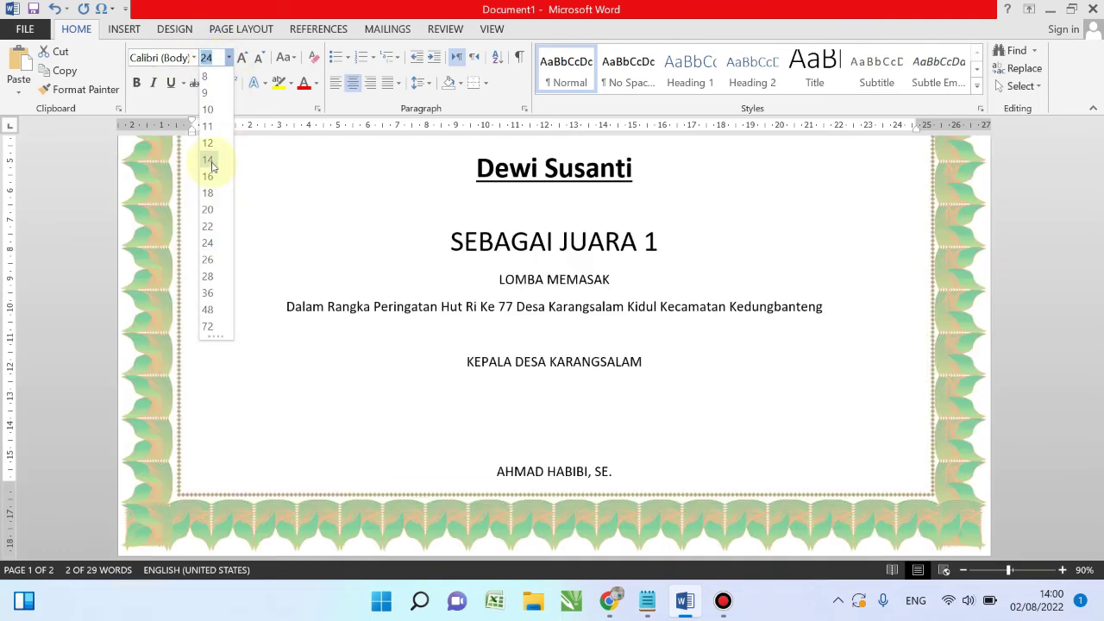
pyautogui.click(209, 160)
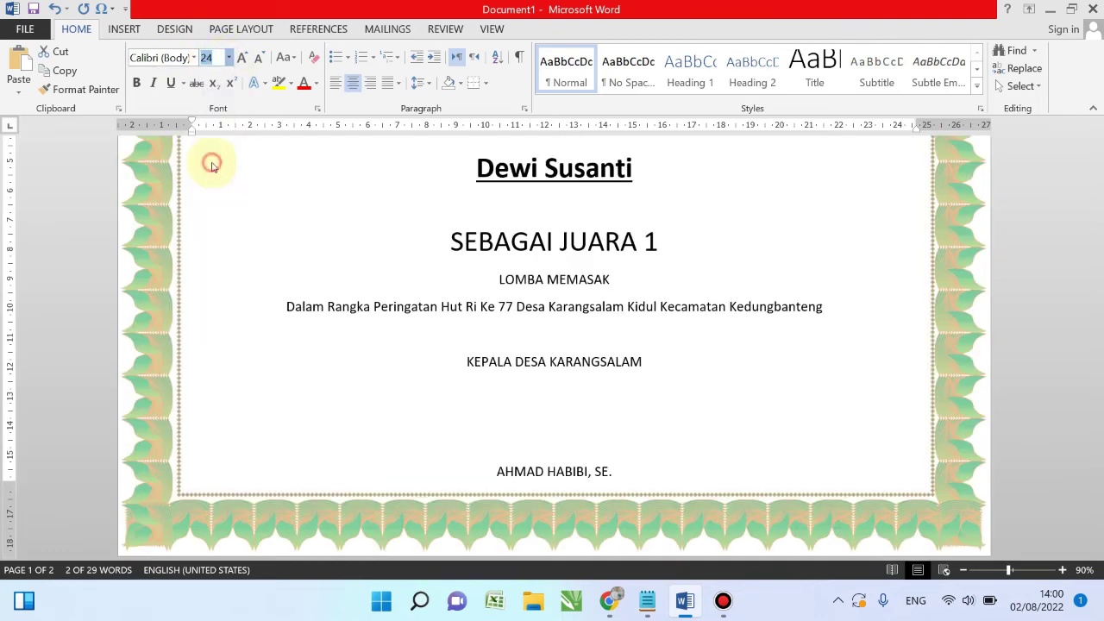
pyautogui.click(138, 83)
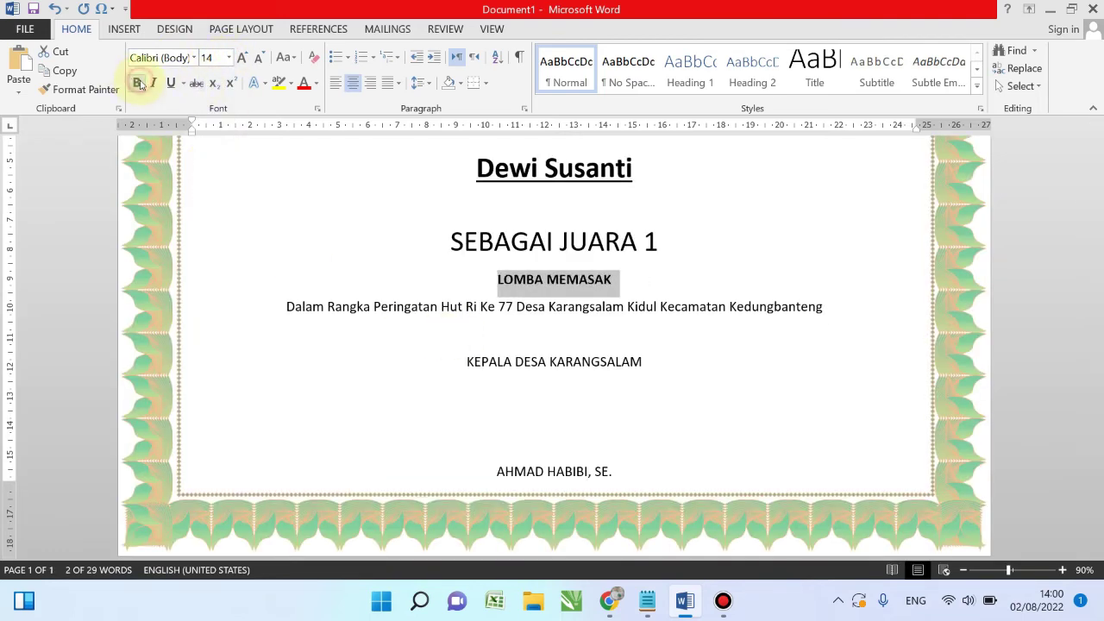
# Retype Hut and Ri as HUT and RI in the dedication line
pyautogui.click(459, 304)
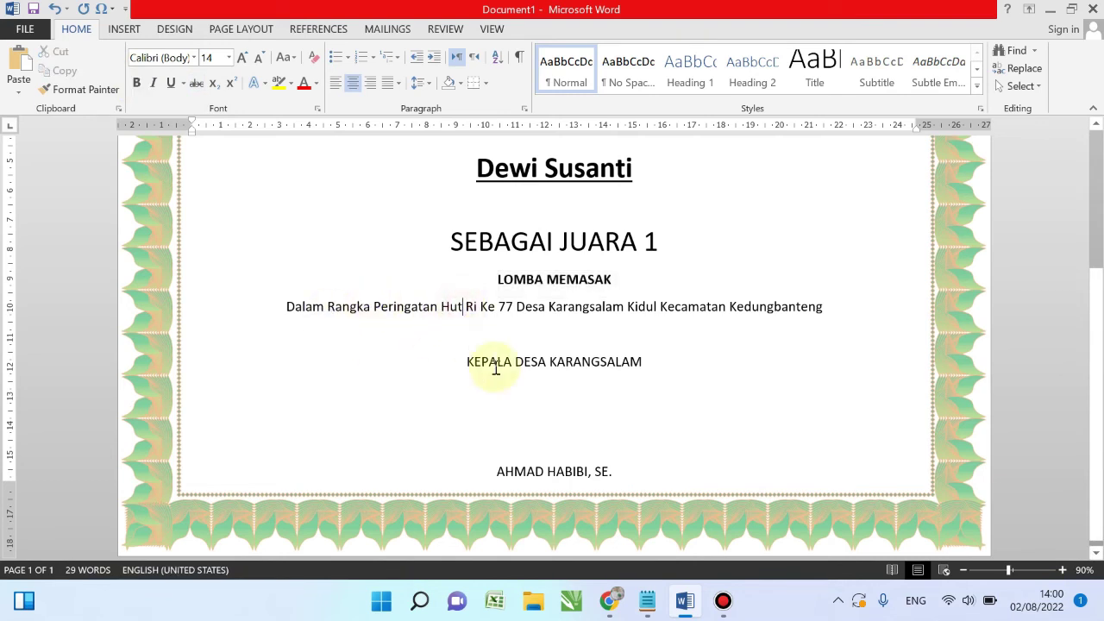
pyautogui.press('BackSpace')
pyautogui.press('BackSpace')
pyautogui.write('U')
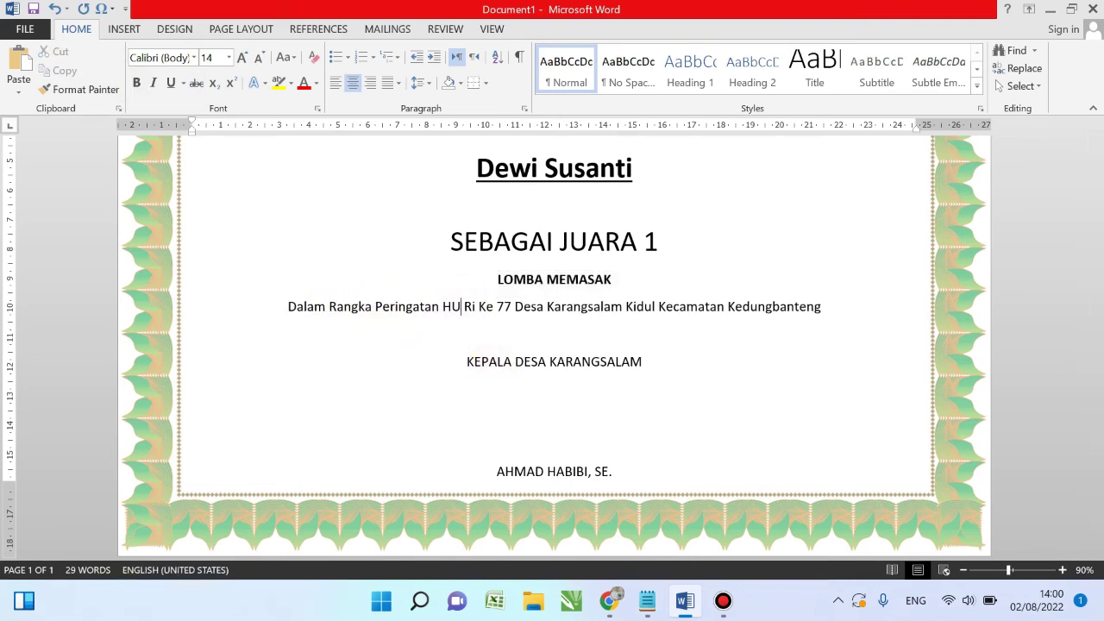
pyautogui.write('T')
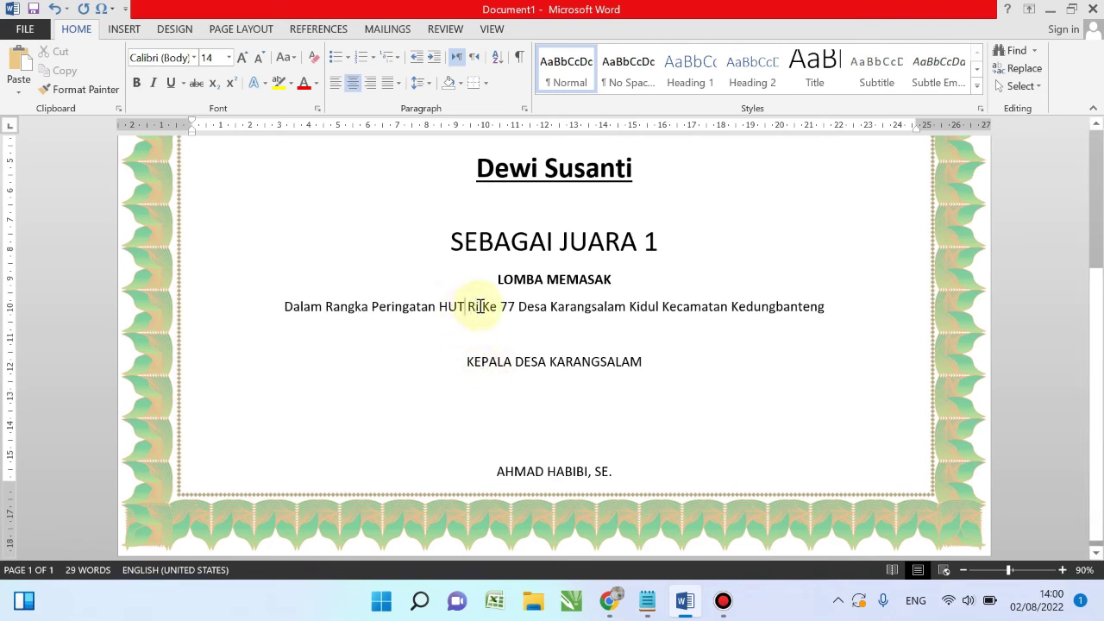
pyautogui.click(480, 306)
pyautogui.press('BackSpace')
pyautogui.write('I')
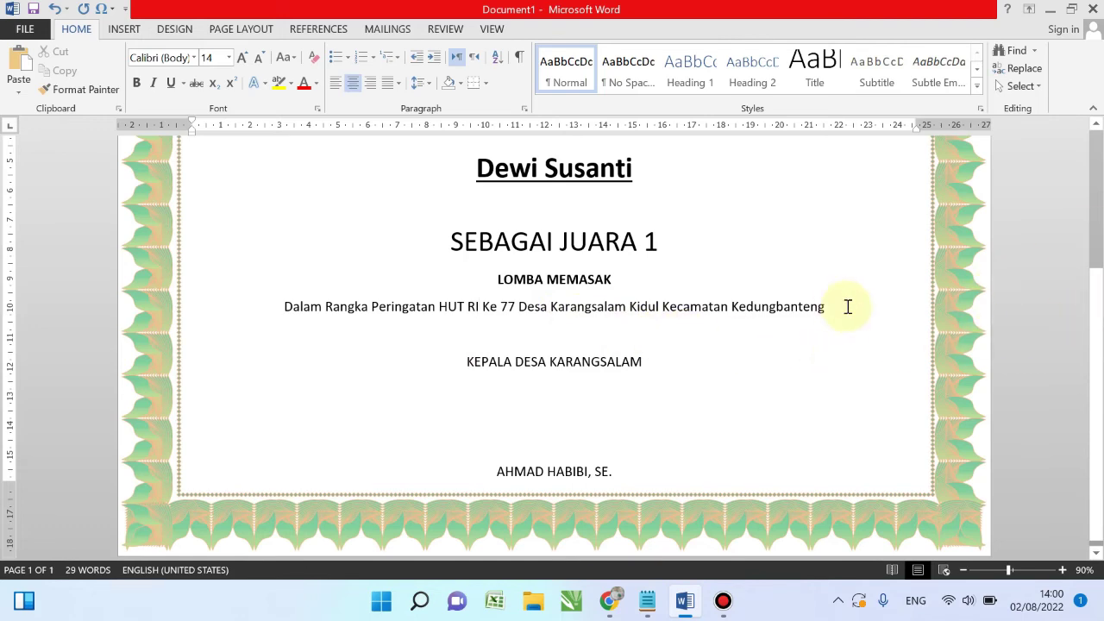
# Add a colon after DIBERIKAN KEPADA and zoom out to 60%
pyautogui.click(1097, 321)
pyautogui.moveTo(1098, 243); pyautogui.dragTo(1089, 239)
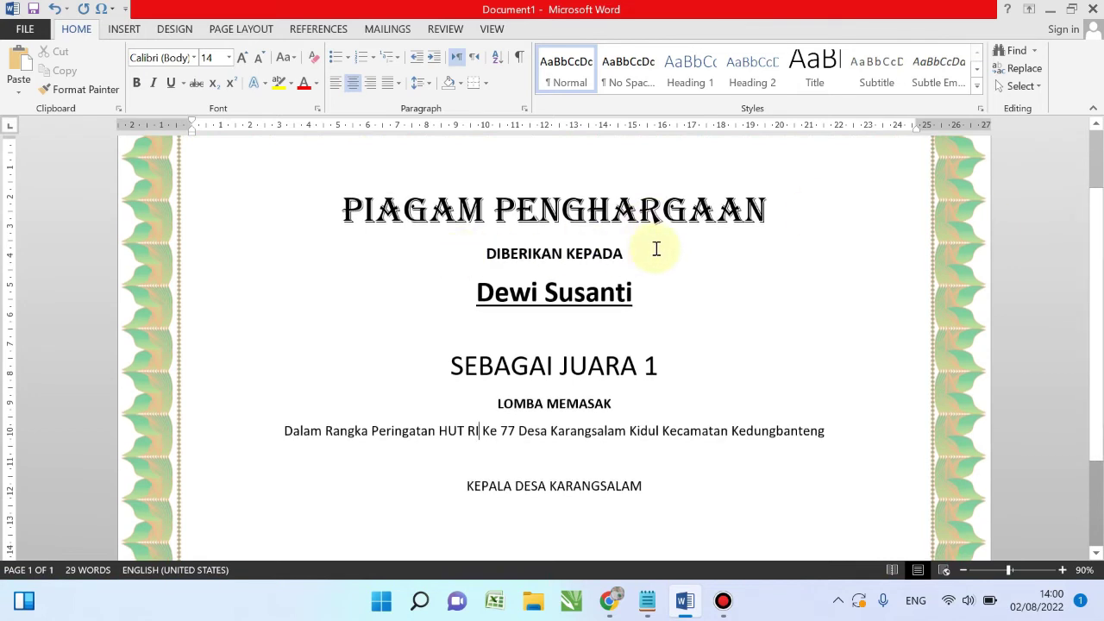
pyautogui.click(657, 253)
pyautogui.write(':')
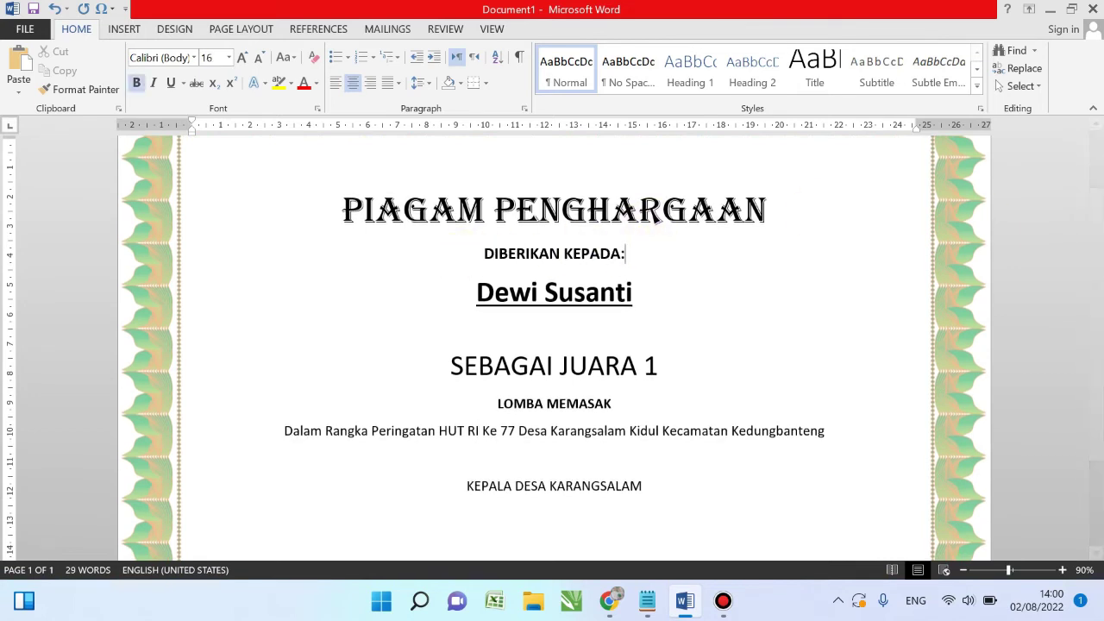
pyautogui.click(963, 571)
pyautogui.click(964, 571)
pyautogui.click(963, 571)
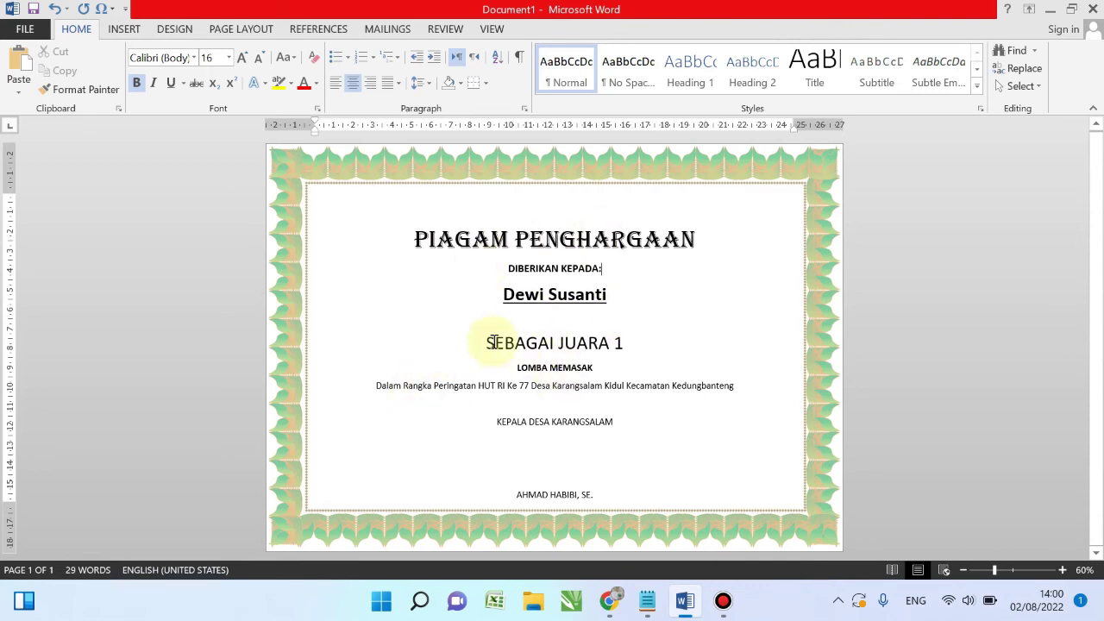
# Apply Arial to every body line from DIBERIKAN KEPADA: down to the signatory name
pyautogui.moveTo(466, 342); pyautogui.dragTo(604, 369)
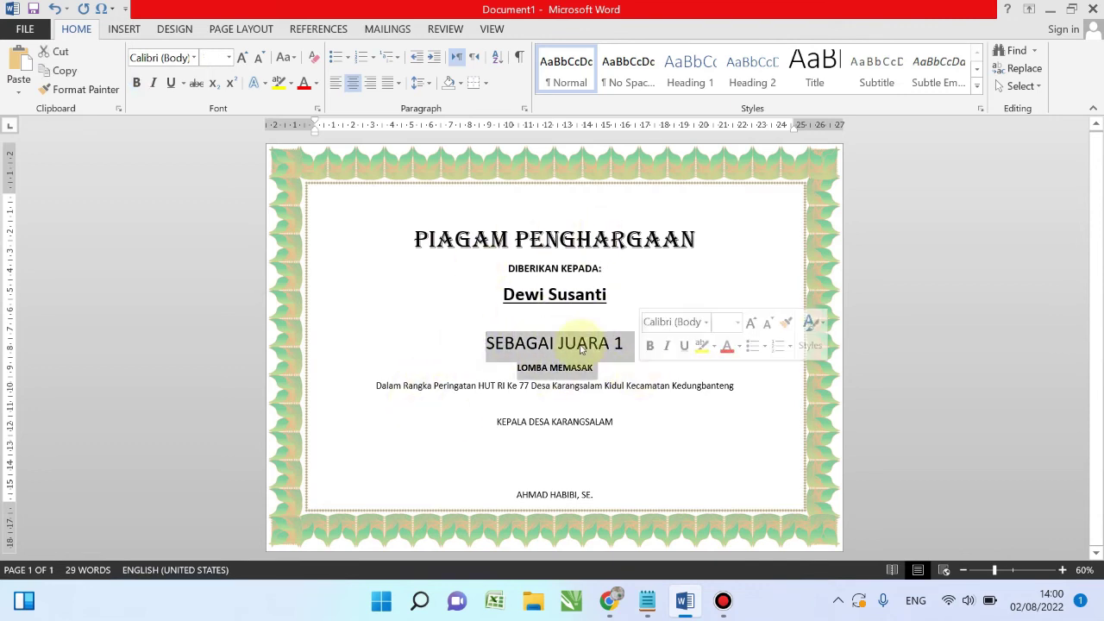
pyautogui.moveTo(496, 271)
pyautogui.mouseDown()
pyautogui.moveTo(586, 498)
pyautogui.moveTo(603, 498)
pyautogui.mouseUp()
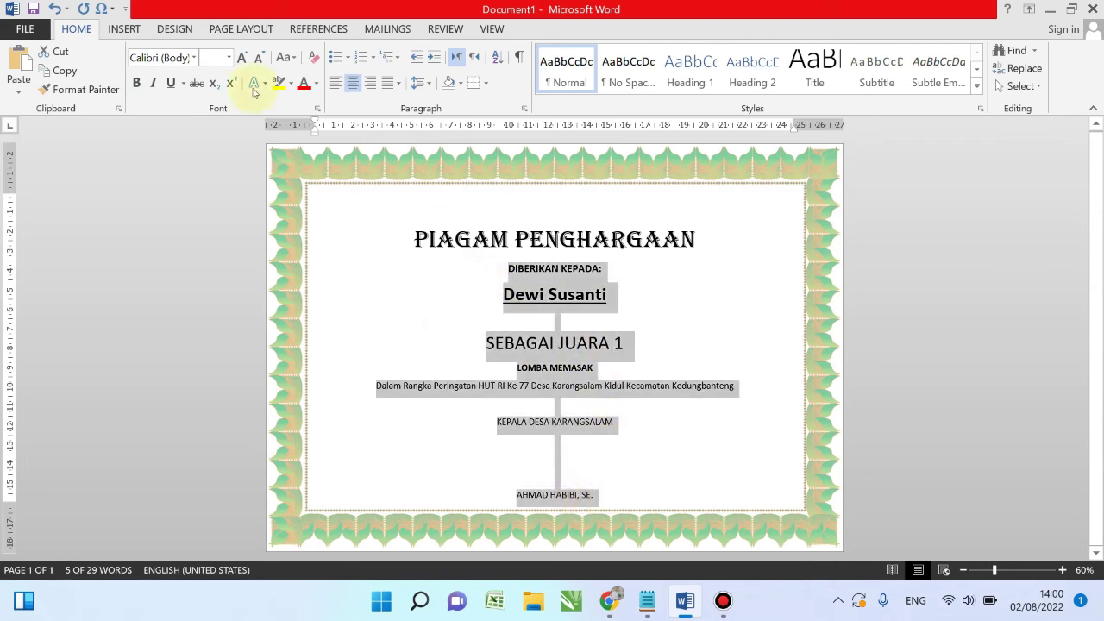
pyautogui.click(196, 58)
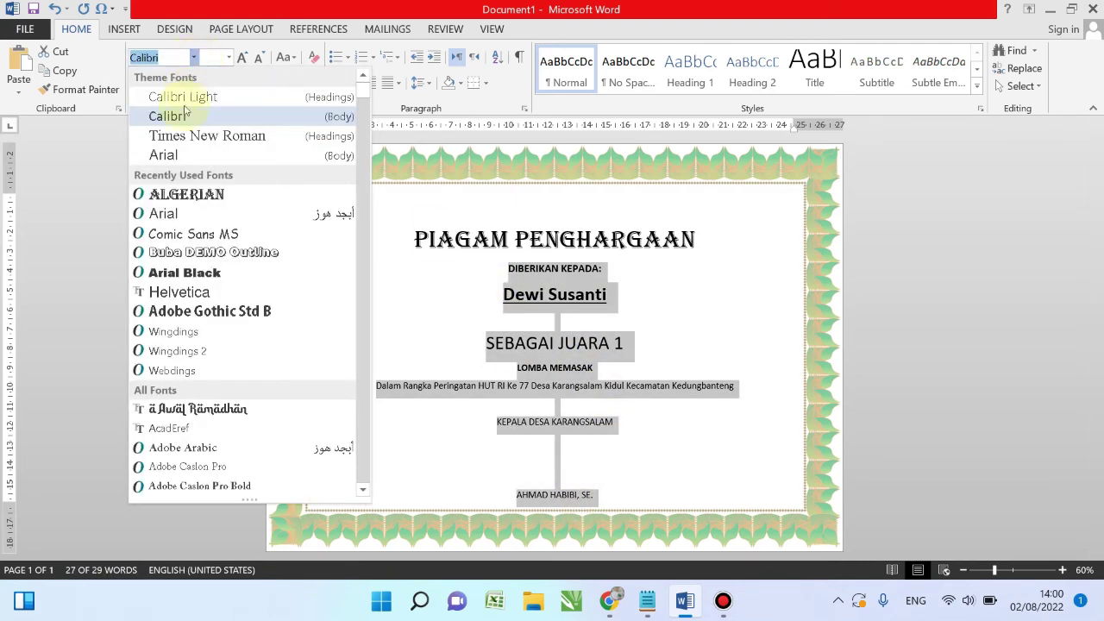
pyautogui.click(172, 156)
pyautogui.click(571, 401)
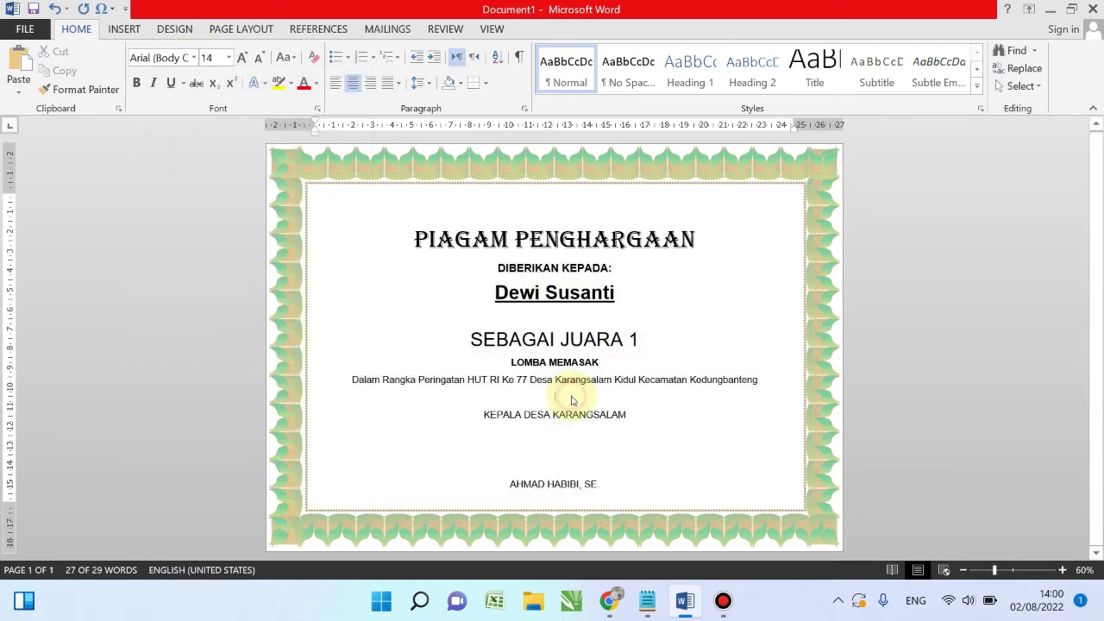
pyautogui.click(488, 287)
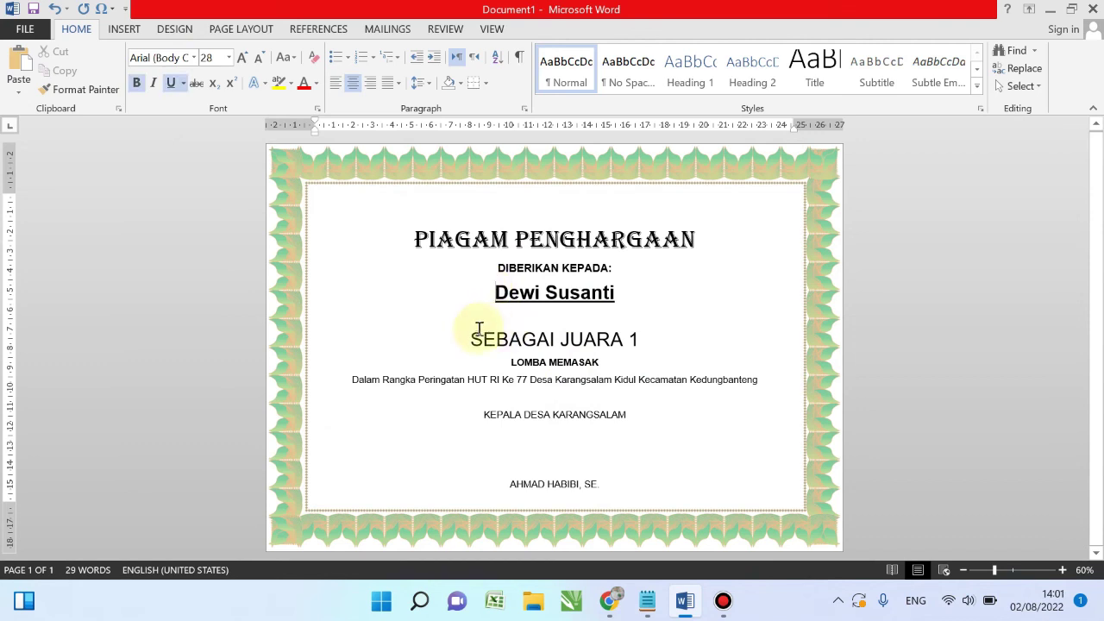
pyautogui.click(480, 328)
pyautogui.moveTo(458, 337); pyautogui.dragTo(637, 340)
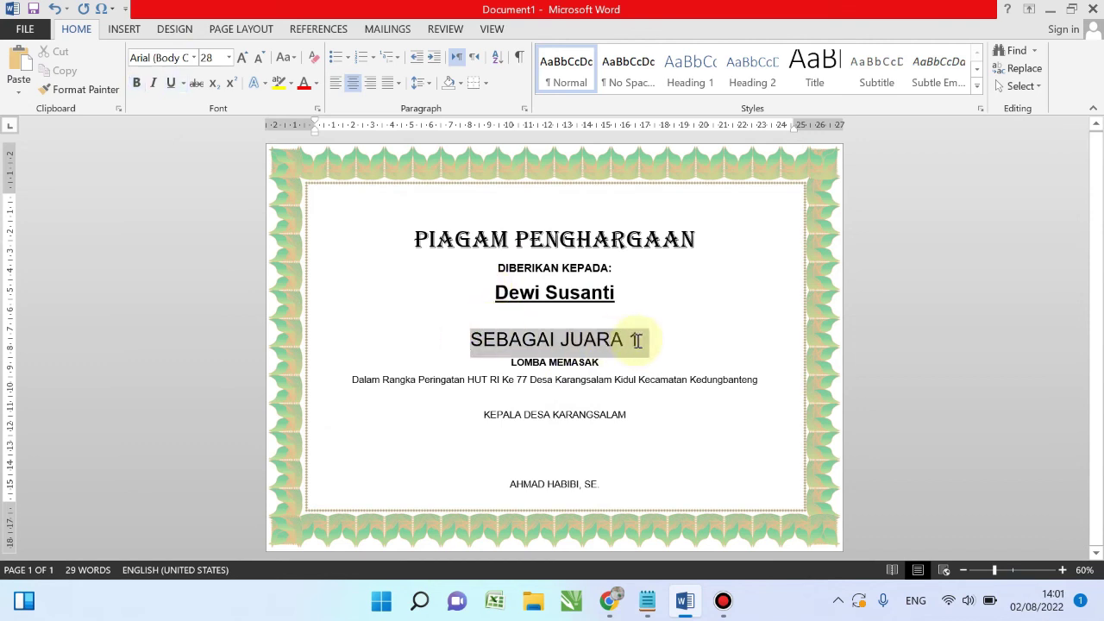
pyautogui.click(447, 381)
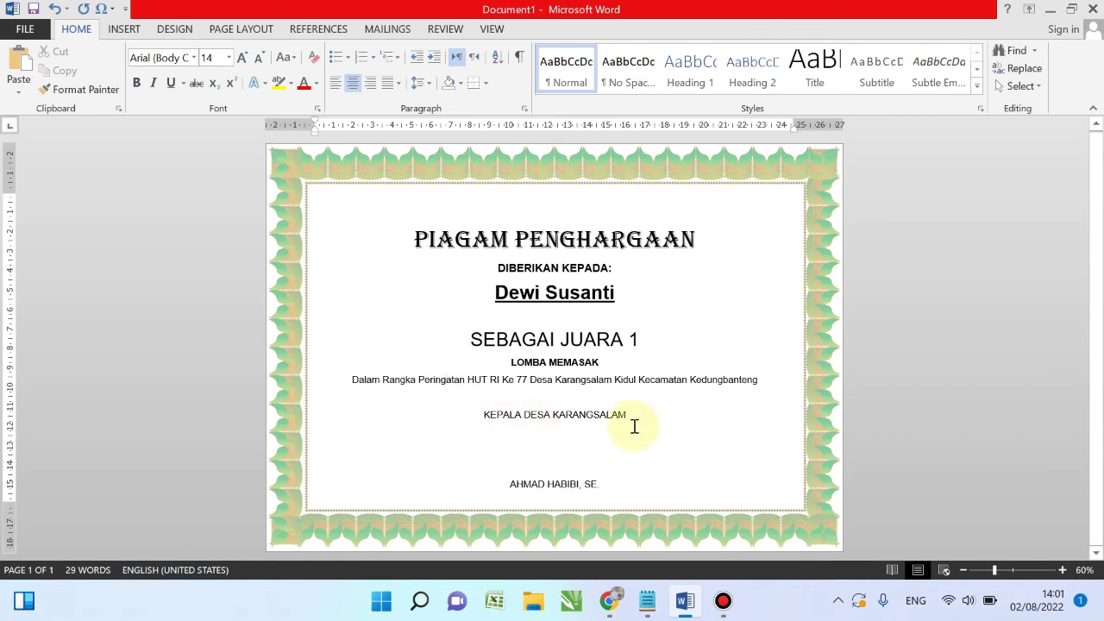
pyautogui.click(594, 441)
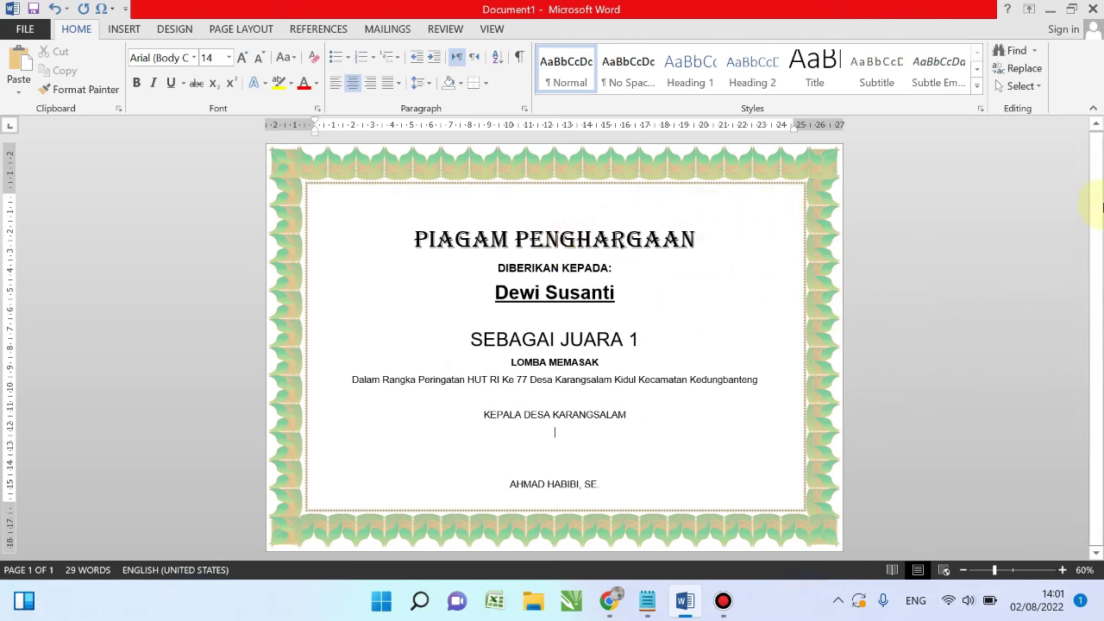
pyautogui.click(535, 211)
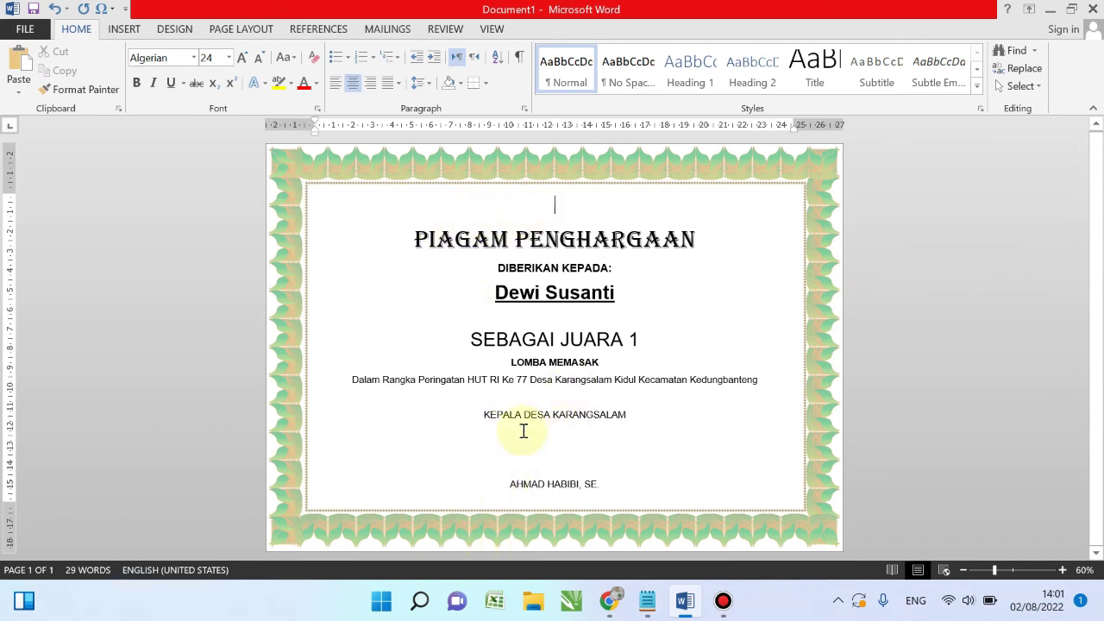